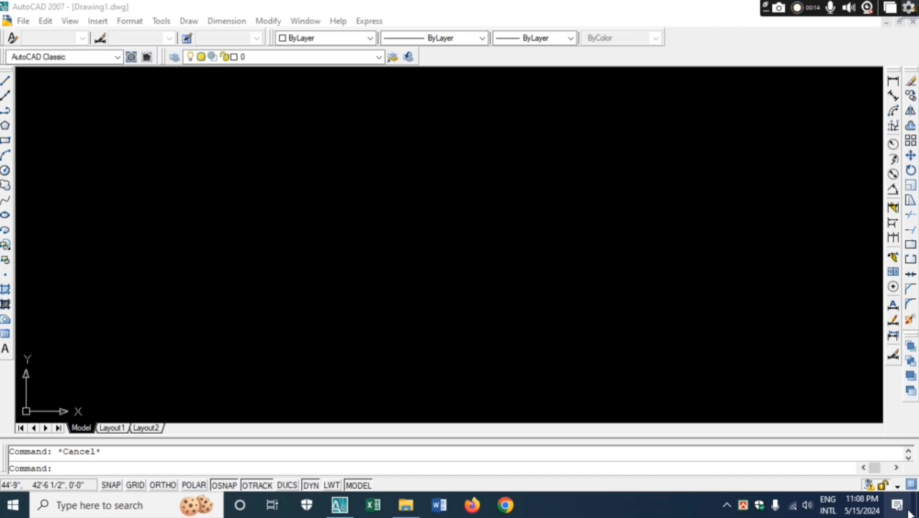
{"action": "left_click", "coordinate": [452, 256]}
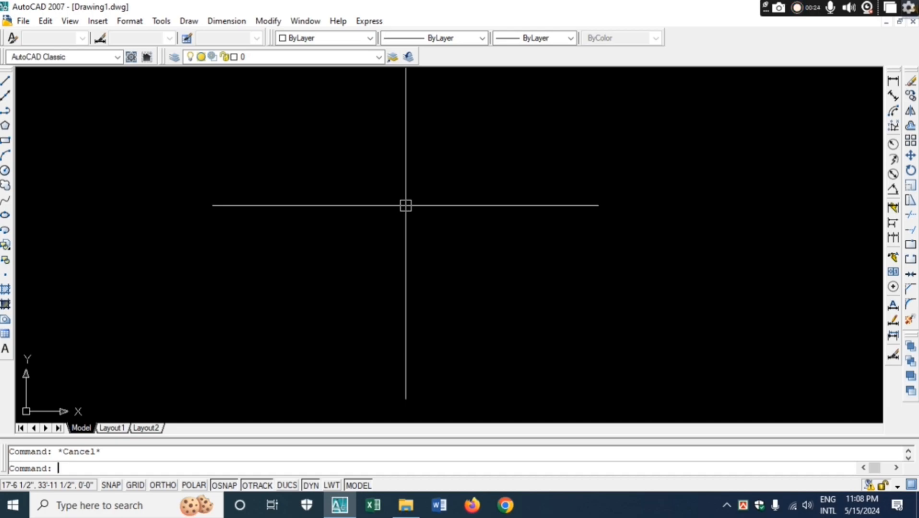
{"action": "type", "text": "rec"}
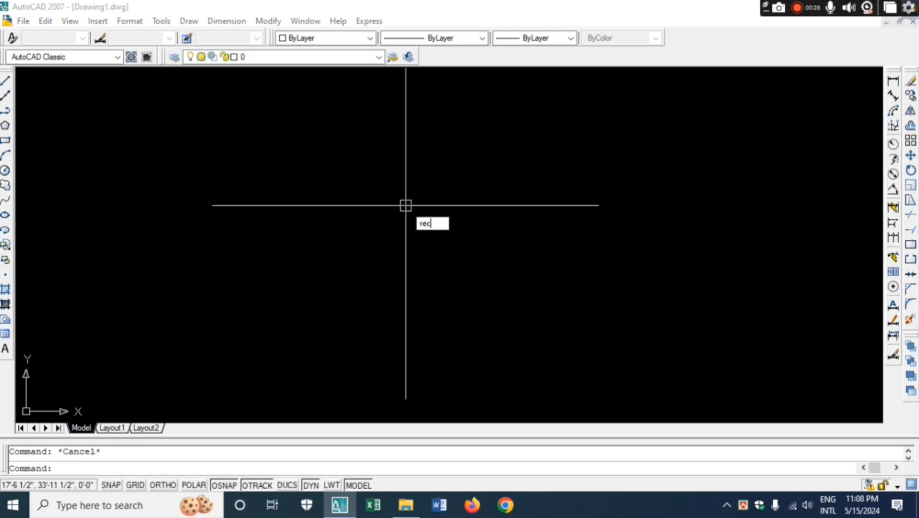
{"action": "key", "text": "Return"}
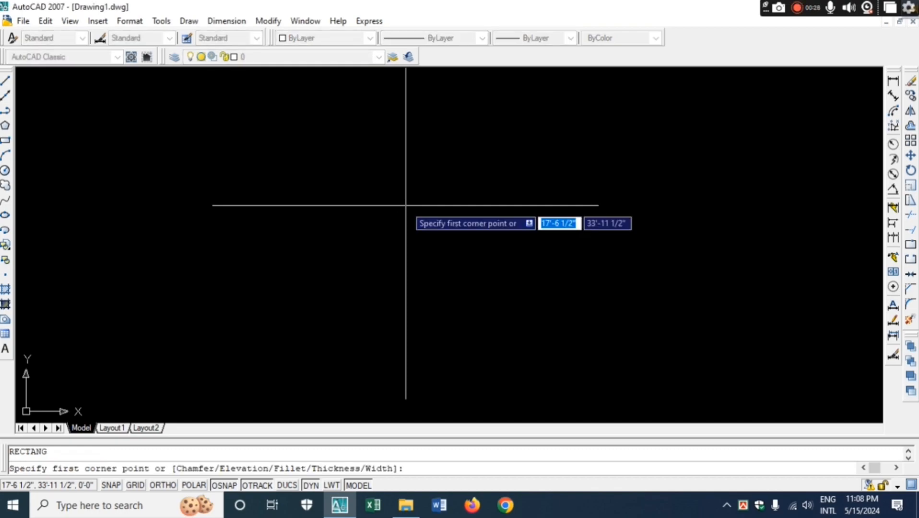
{"action": "type", "text": "120"}
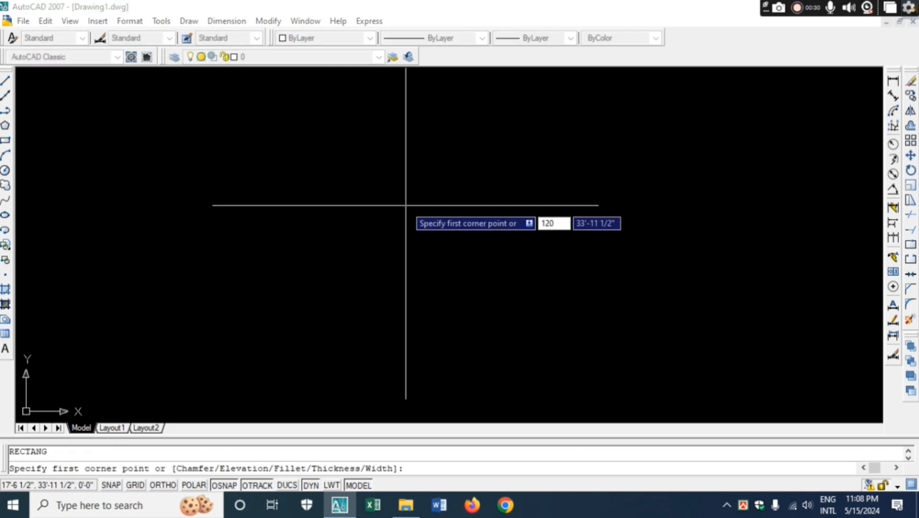
{"action": "key", "text": "Tab"}
{"action": "type", "text": "120"}
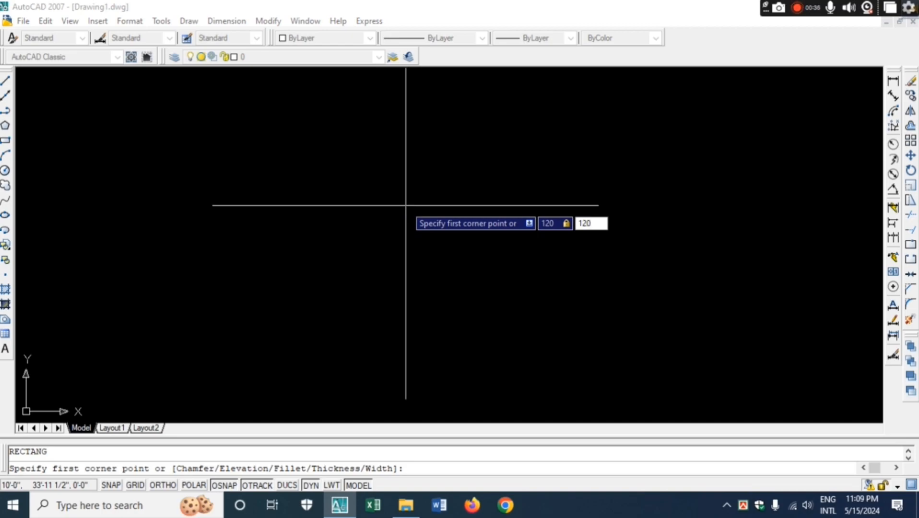
{"action": "key", "text": "Escape"}
- Draw a 120 by 120 square with the Rectangle command from a freely picked corner in the empty drawing
{"action": "type", "text": "rec"}
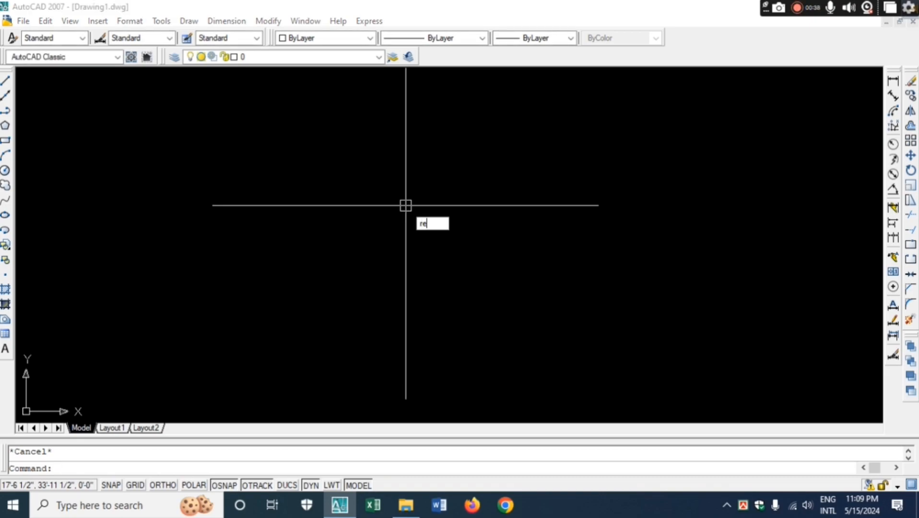
{"action": "key", "text": "Return"}
{"action": "left_click", "coordinate": [350, 170]}
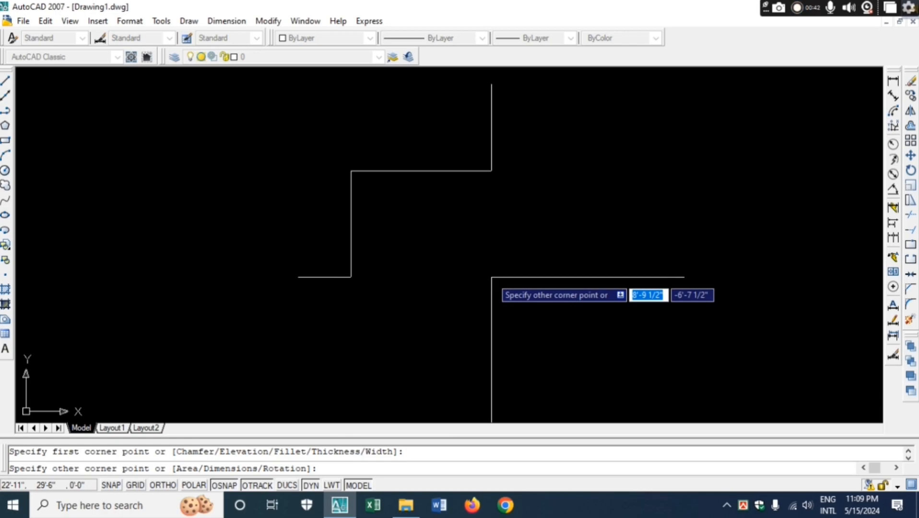
{"action": "type", "text": "120"}
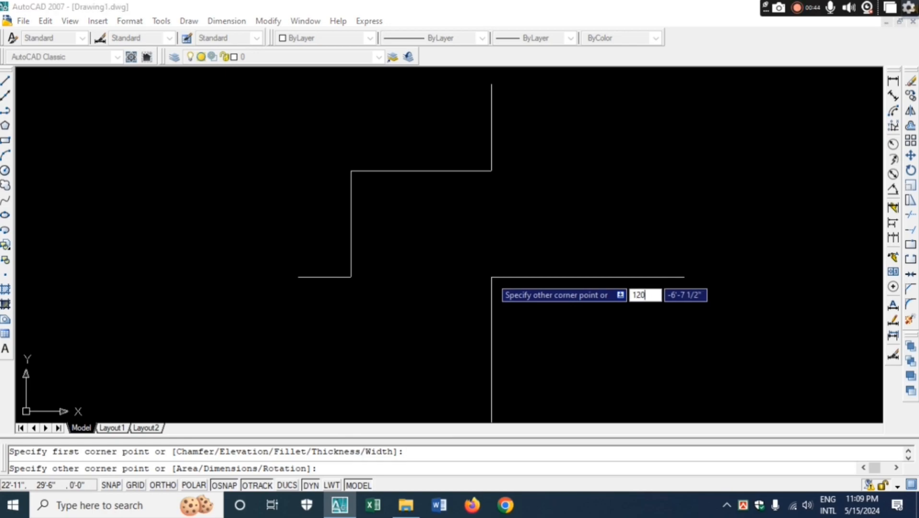
{"action": "key", "text": "Tab"}
{"action": "type", "text": "120"}
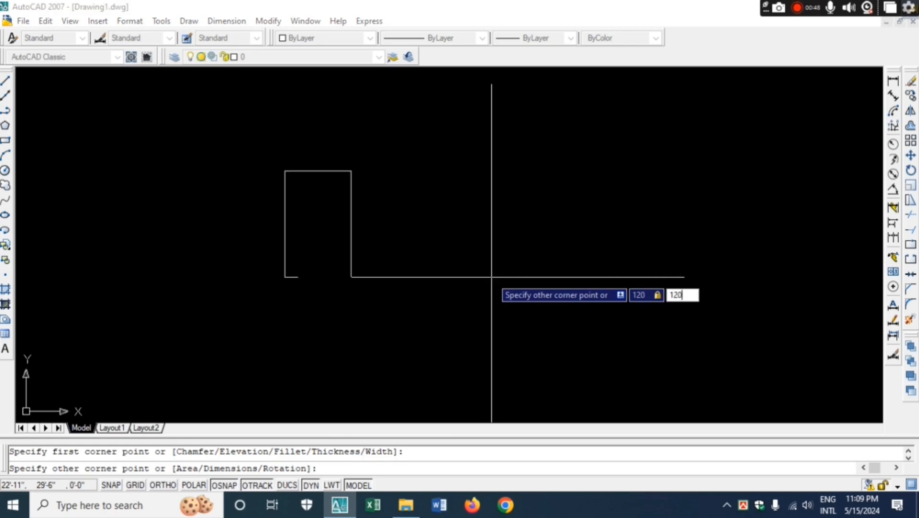
{"action": "key", "text": "Return"}
- Start a rectangular array and set it to 3 rows and 2 columns
{"action": "scroll", "coordinate": [491, 277], "scroll_direction": "up", "scroll_amount": 2}
{"action": "scroll", "coordinate": [479, 259], "scroll_direction": "down", "scroll_amount": 4}
{"action": "scroll", "coordinate": [486, 248], "scroll_direction": "up", "scroll_amount": 8}
{"action": "scroll", "coordinate": [436, 236], "scroll_direction": "down", "scroll_amount": 2}
{"action": "middle_click_drag", "start_coordinate": [490, 244], "coordinate": [471, 253]}
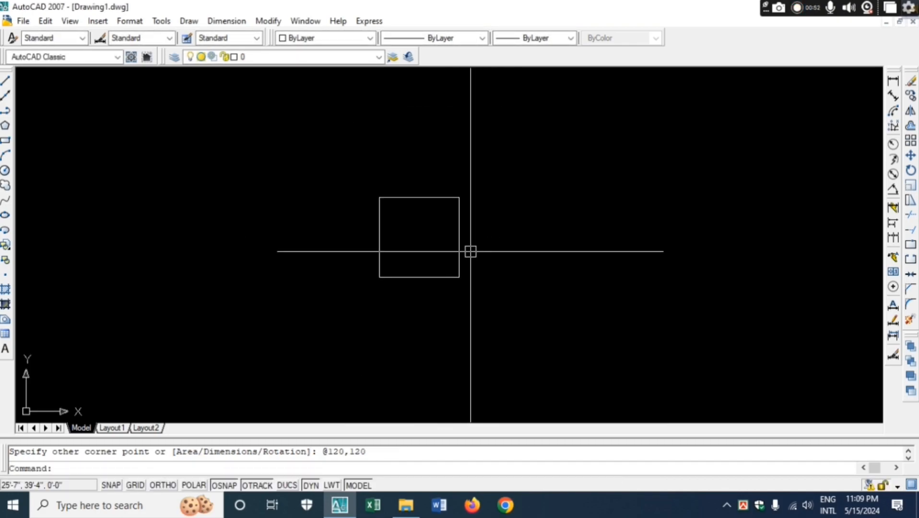
{"action": "type", "text": "ar"}
{"action": "key", "text": "Return"}
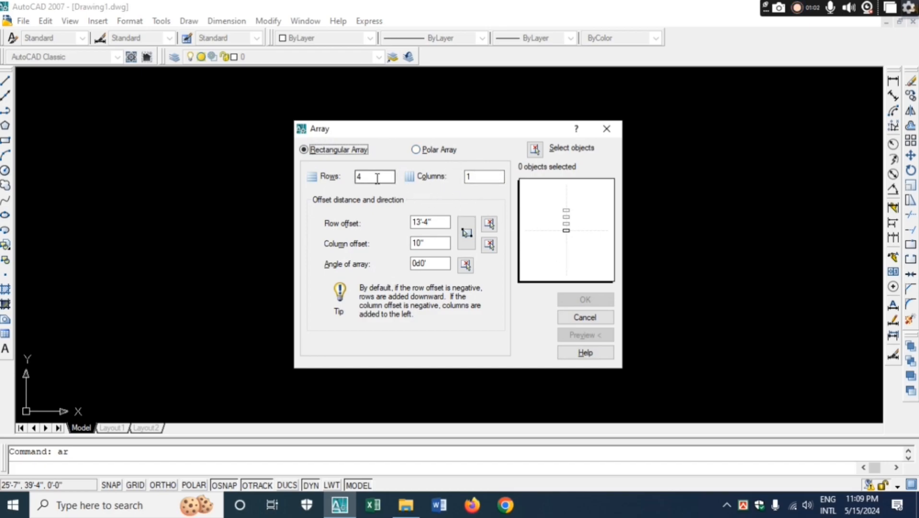
{"action": "left_click_drag", "start_coordinate": [377, 179], "coordinate": [354, 184]}
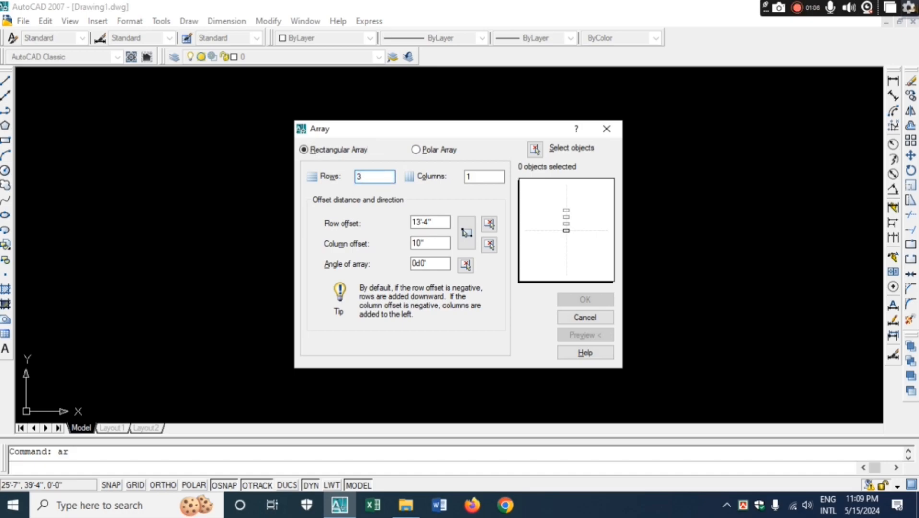
{"action": "left_click", "coordinate": [474, 176]}
{"action": "type", "text": "2"}
{"action": "key", "text": "BackSpace"}
{"action": "key", "text": "BackSpace"}
{"action": "type", "text": "2"}
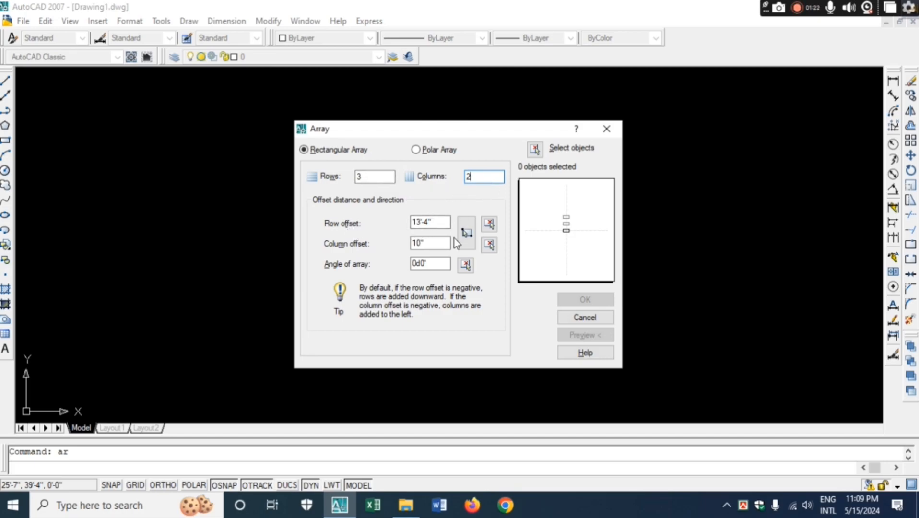
- Set both the row offset and the column offset of the rectangular array to 120
{"action": "left_click_drag", "start_coordinate": [436, 223], "coordinate": [397, 224]}
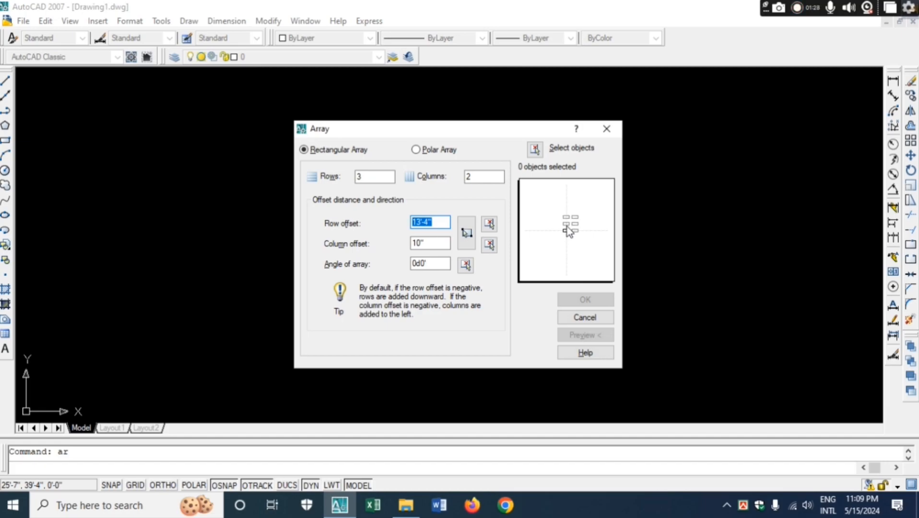
{"action": "type", "text": "120"}
{"action": "left_click", "coordinate": [434, 243]}
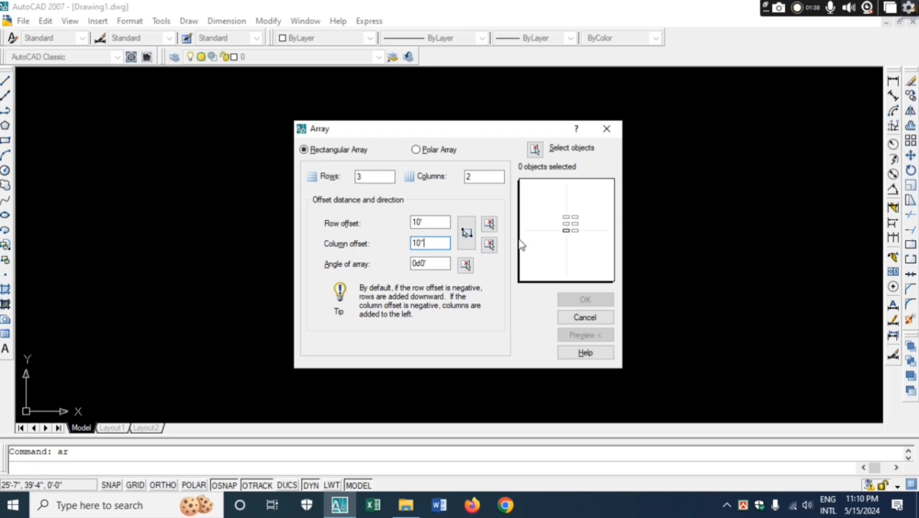
{"action": "key", "text": "BackSpace"}
{"action": "key", "text": "BackSpace"}
{"action": "key", "text": "BackSpace"}
{"action": "type", "text": "120"}
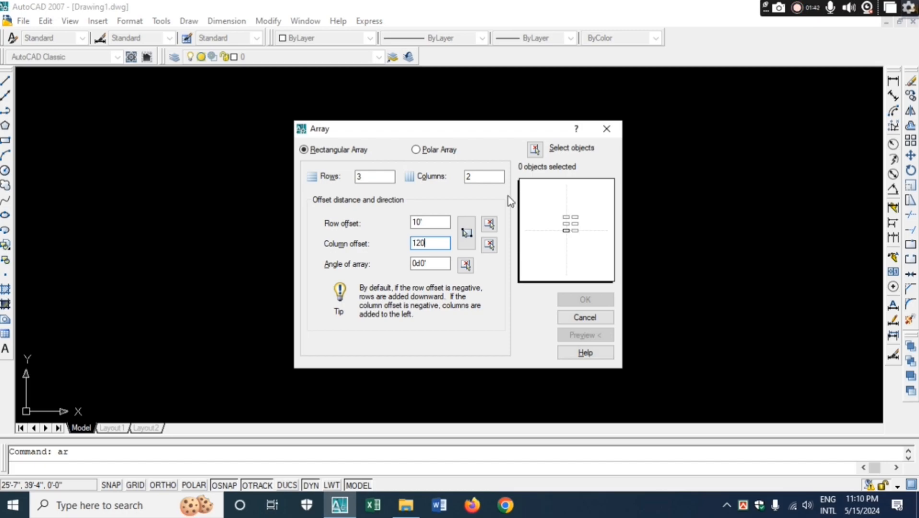
- Choose the square as the object to array and create the rectangular array
{"action": "left_click", "coordinate": [535, 148]}
{"action": "left_click", "coordinate": [509, 164]}
{"action": "left_click", "coordinate": [280, 313]}
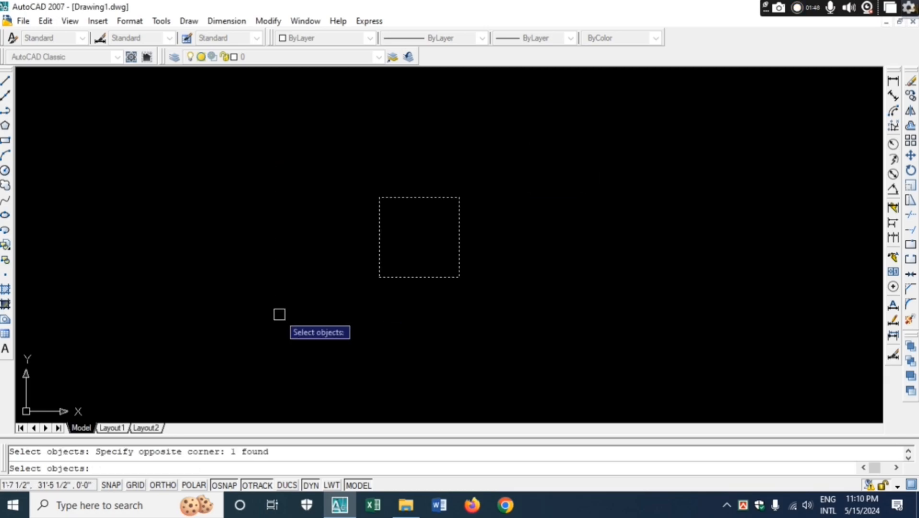
{"action": "key", "text": "Return"}
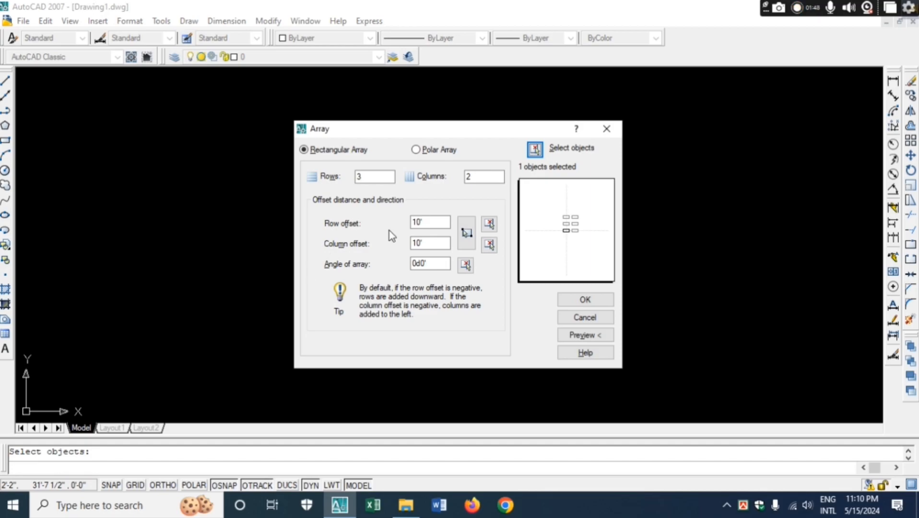
{"action": "left_click", "coordinate": [605, 300]}
- Undo the rectangular array so that only the original square is left
{"action": "scroll", "coordinate": [544, 289], "scroll_direction": "down", "scroll_amount": 4}
{"action": "scroll", "coordinate": [528, 285], "scroll_direction": "up", "scroll_amount": 2}
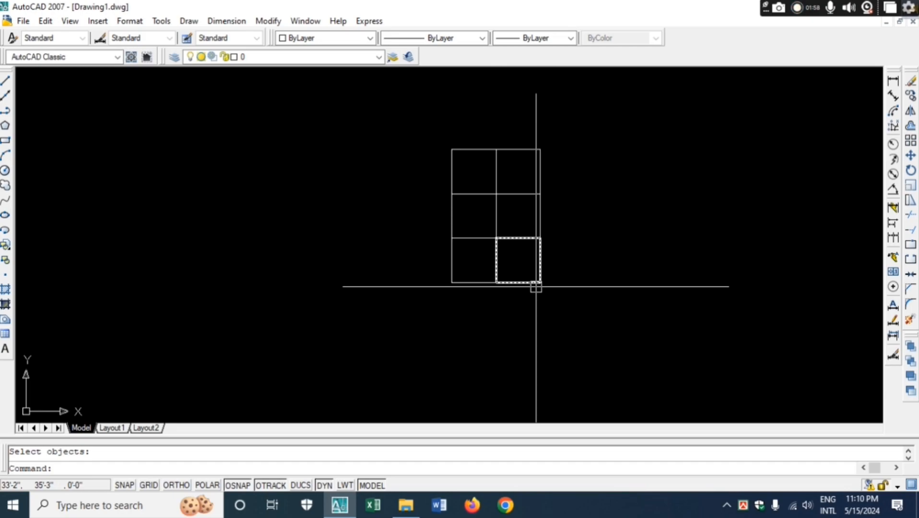
{"action": "key", "text": "ctrl+z"}
{"action": "key", "text": "ctrl+z"}
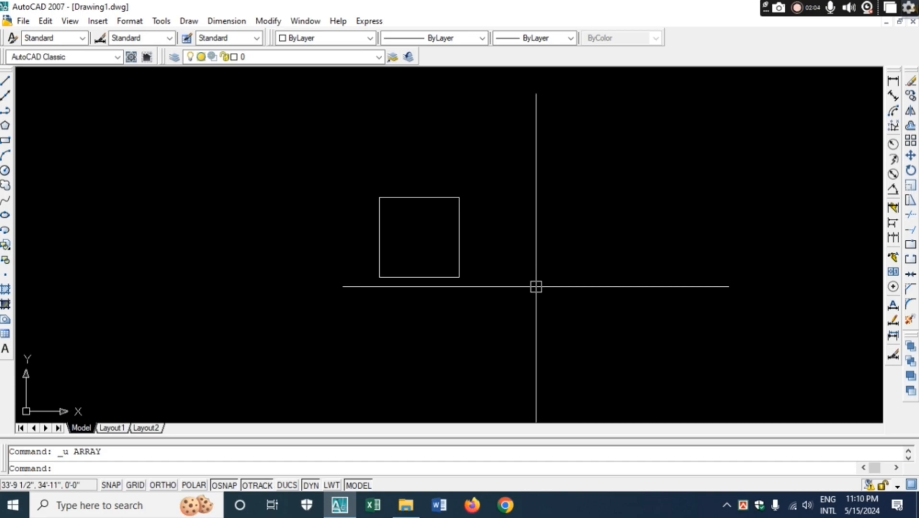
- Start a new rectangular array with 5 rows, 1 column and a column offset of 10'
{"action": "scroll", "coordinate": [484, 291], "scroll_direction": "down", "scroll_amount": 2}
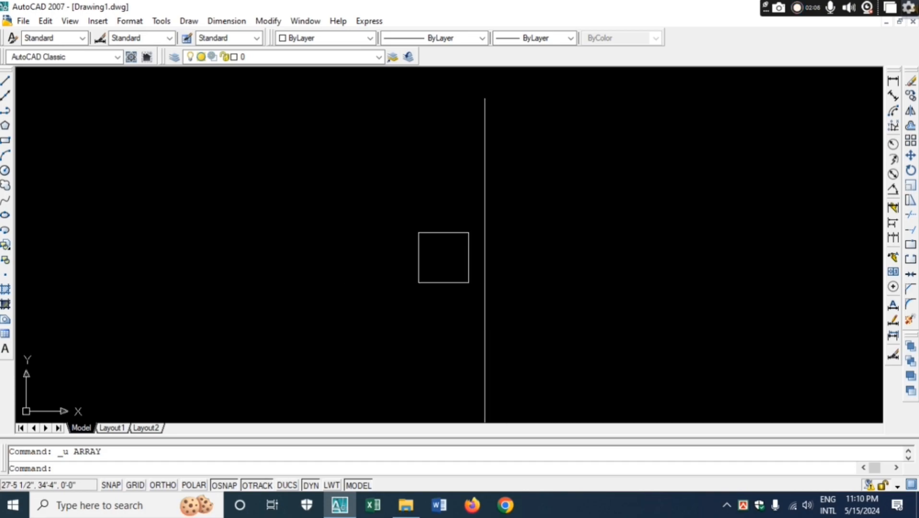
{"action": "scroll", "coordinate": [484, 291], "scroll_direction": "up", "scroll_amount": 2}
{"action": "middle_click_drag", "start_coordinate": [433, 281], "coordinate": [429, 305]}
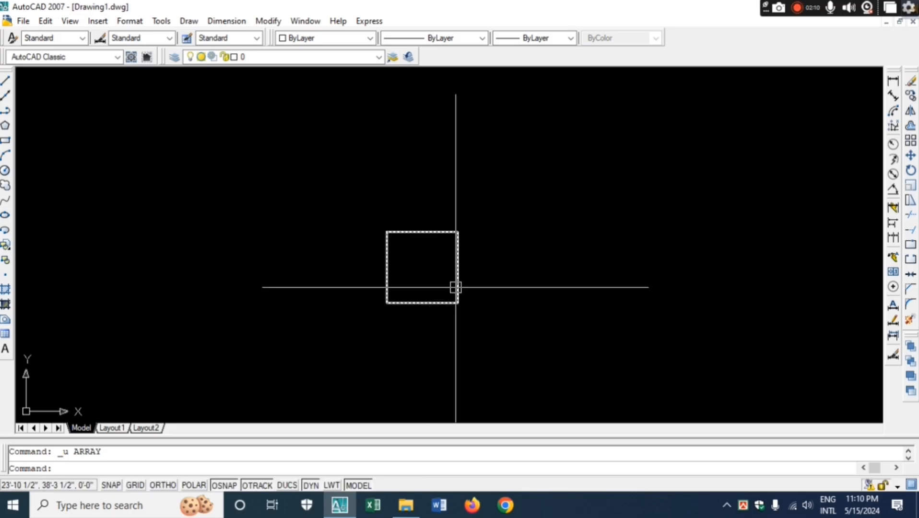
{"action": "type", "text": "ar"}
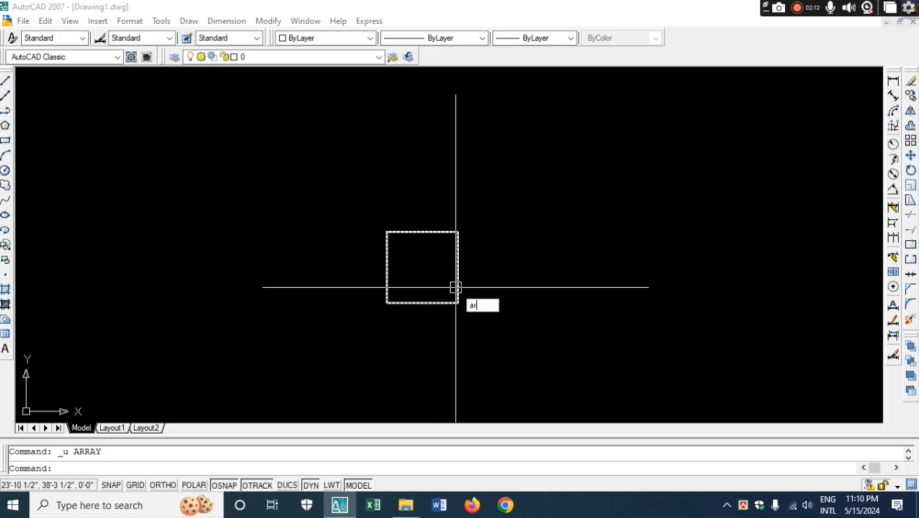
{"action": "key", "text": "Return"}
{"action": "double_click", "coordinate": [361, 176]}
{"action": "type", "text": "3"}
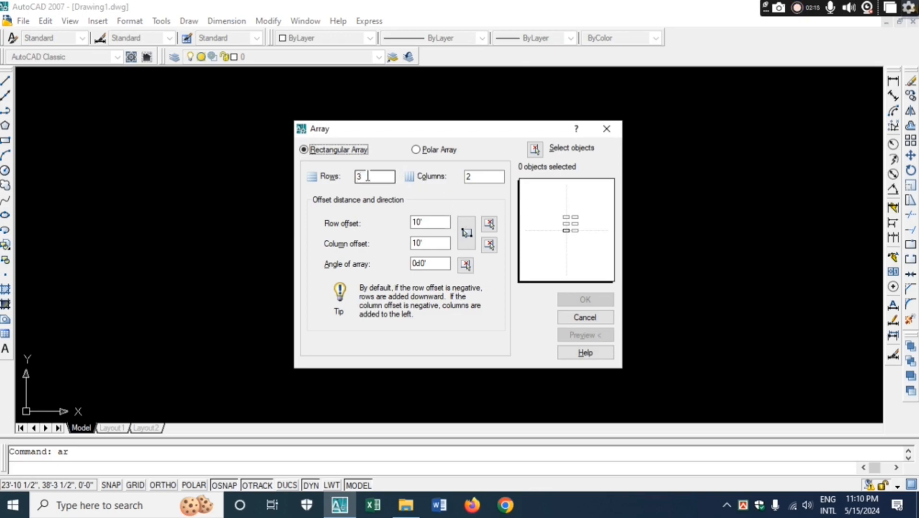
{"action": "double_click", "coordinate": [472, 176]}
{"action": "type", "text": "1"}
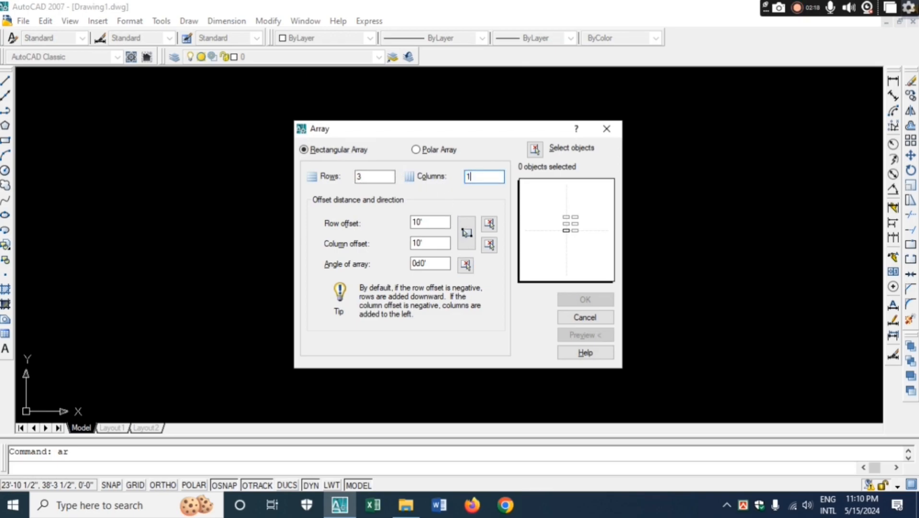
{"action": "double_click", "coordinate": [426, 243]}
{"action": "type", "text": "10"}
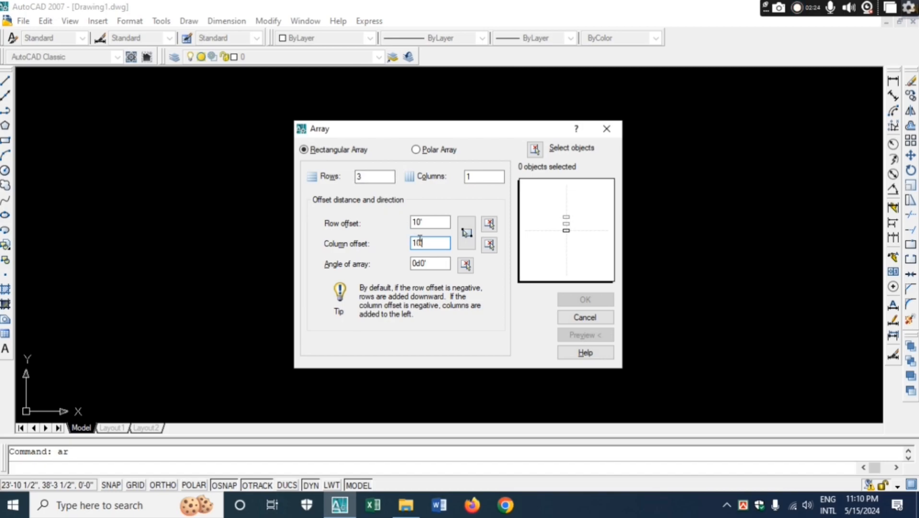
{"action": "left_click_drag", "start_coordinate": [369, 178], "coordinate": [350, 182]}
{"action": "type", "text": "5"}
- Pick the square as the source object and create the array as a single vertical stack
{"action": "left_click", "coordinate": [535, 149]}
{"action": "left_click", "coordinate": [535, 173]}
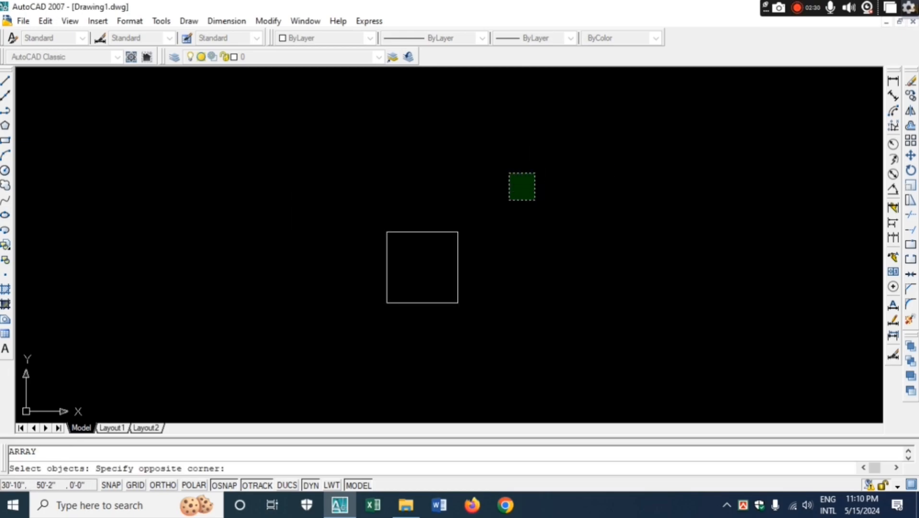
{"action": "left_click", "coordinate": [297, 360]}
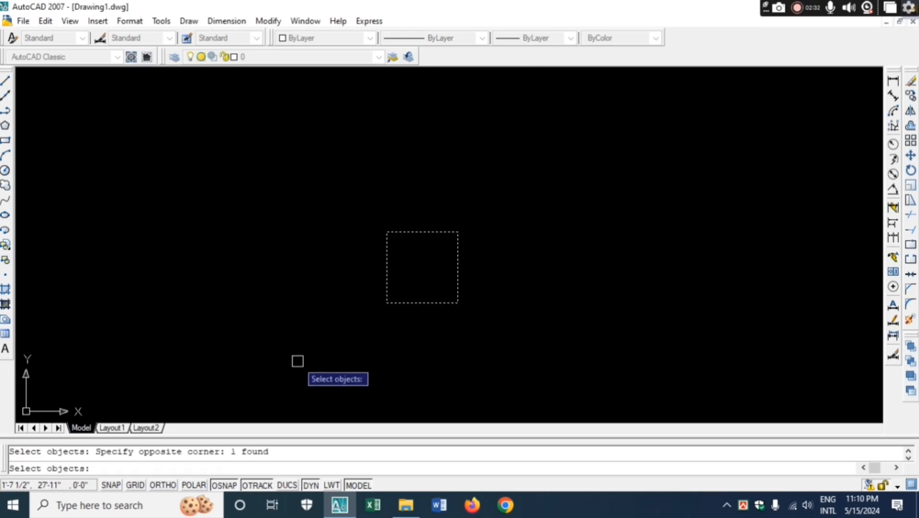
{"action": "key", "text": "Return"}
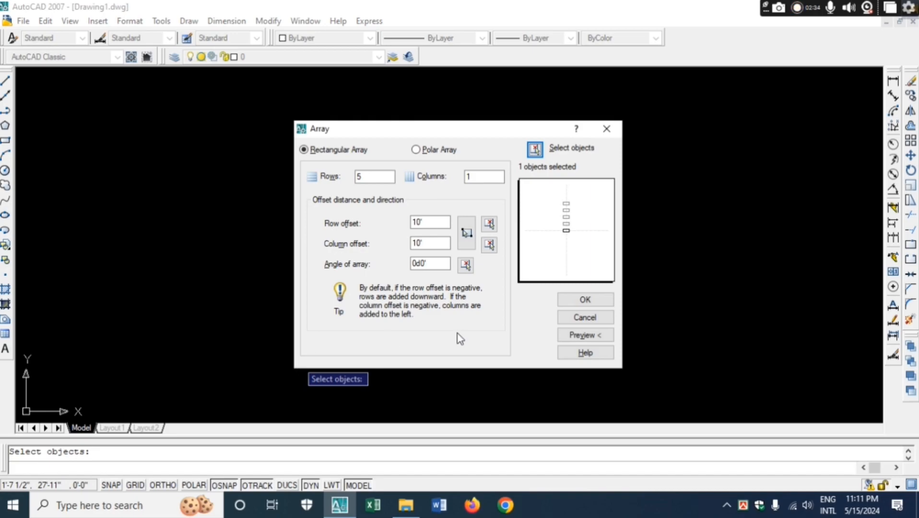
{"action": "left_click", "coordinate": [570, 301]}
- Draw a circle with a radius of about 11'-2" to the right of the stack of squares
{"action": "scroll", "coordinate": [498, 279], "scroll_direction": "down", "scroll_amount": 4}
{"action": "scroll", "coordinate": [491, 283], "scroll_direction": "up", "scroll_amount": 2}
{"action": "scroll", "coordinate": [483, 166], "scroll_direction": "up", "scroll_amount": 2}
{"action": "scroll", "coordinate": [511, 205], "scroll_direction": "down", "scroll_amount": 4}
{"action": "mouse_move", "coordinate": [511, 205]}
{"action": "middle_mouse_down"}
{"action": "mouse_move", "coordinate": [440, 266]}
{"action": "mouse_move", "coordinate": [405, 205]}
{"action": "mouse_move", "coordinate": [406, 285]}
{"action": "middle_mouse_up"}
{"action": "scroll", "coordinate": [405, 205], "scroll_direction": "up", "scroll_amount": 2}
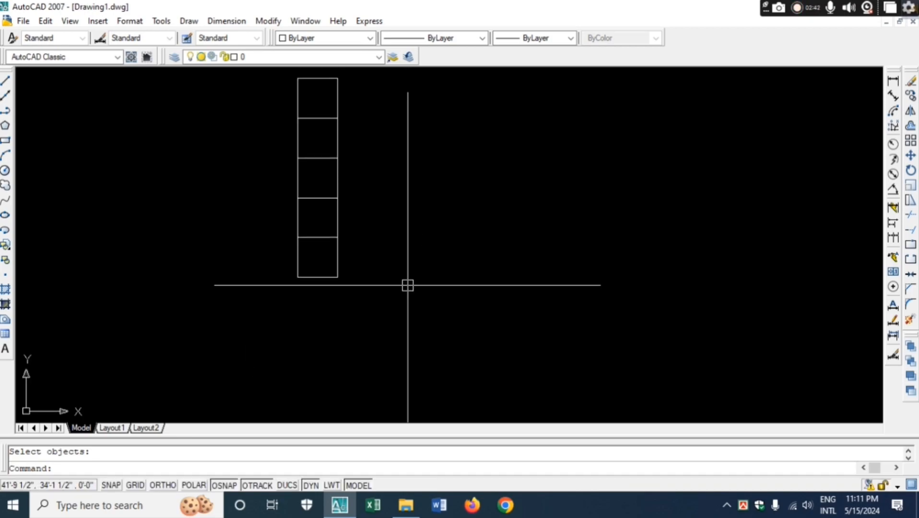
{"action": "key", "text": "Escape"}
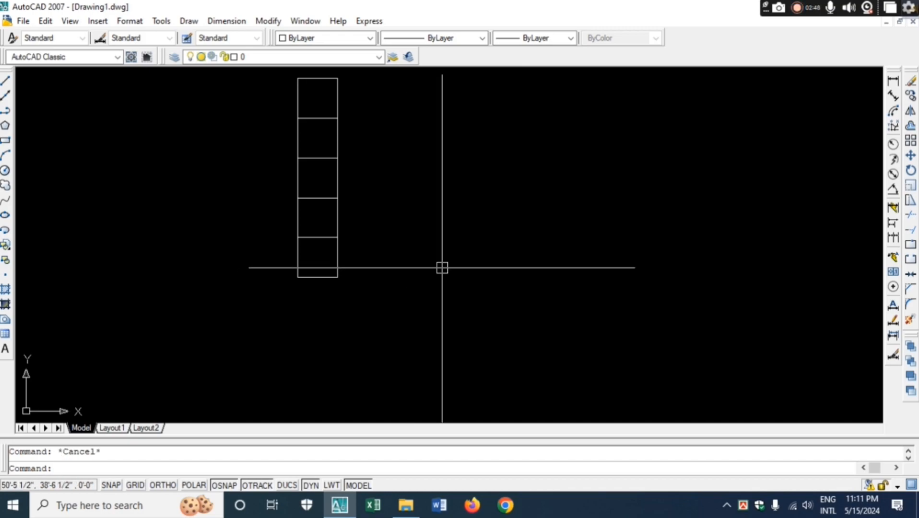
{"action": "type", "text": "c"}
{"action": "key", "text": "Return"}
{"action": "left_click", "coordinate": [471, 220]}
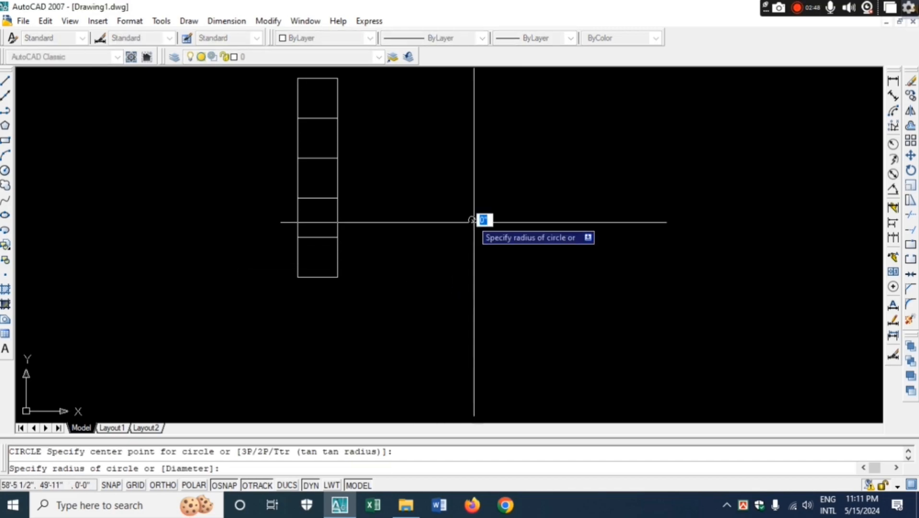
{"action": "left_click", "coordinate": [505, 248]}
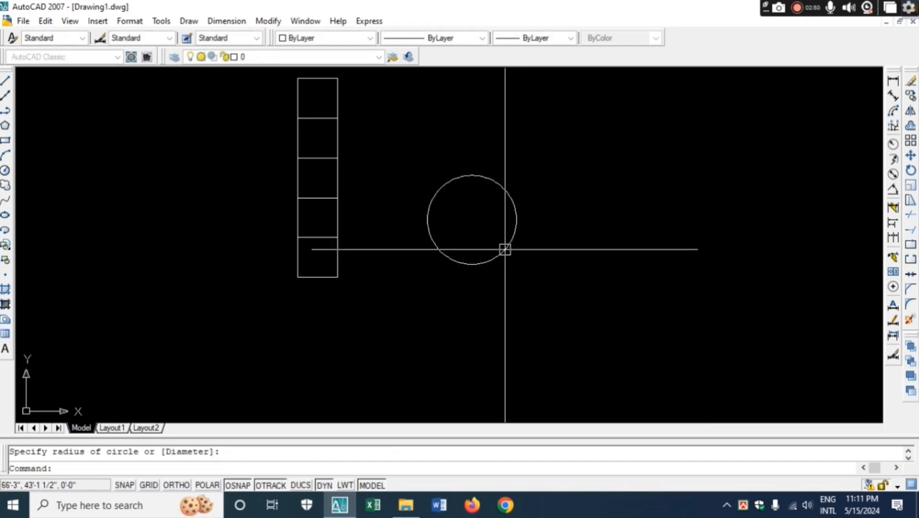
- Draw a small circle just outside the lower-right edge of the large circle
{"action": "key", "text": "Return"}
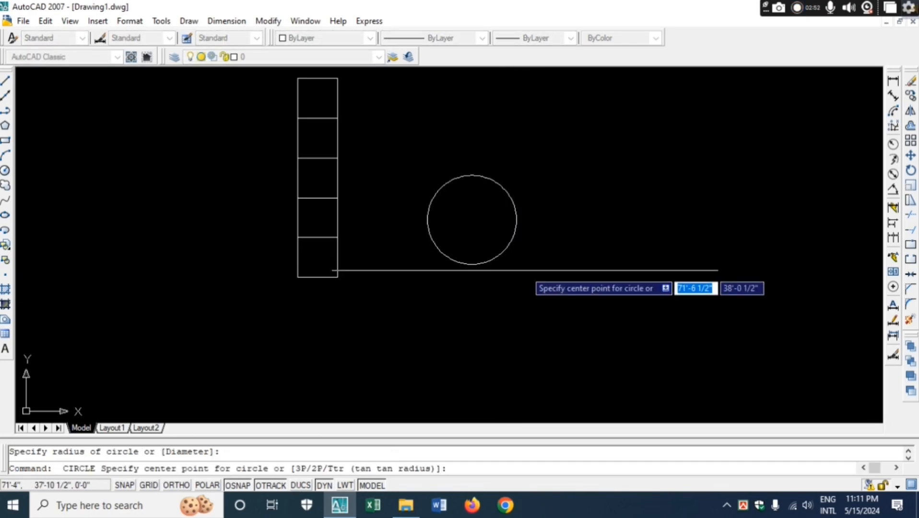
{"action": "left_click", "coordinate": [512, 264]}
{"action": "left_click", "coordinate": [518, 270]}
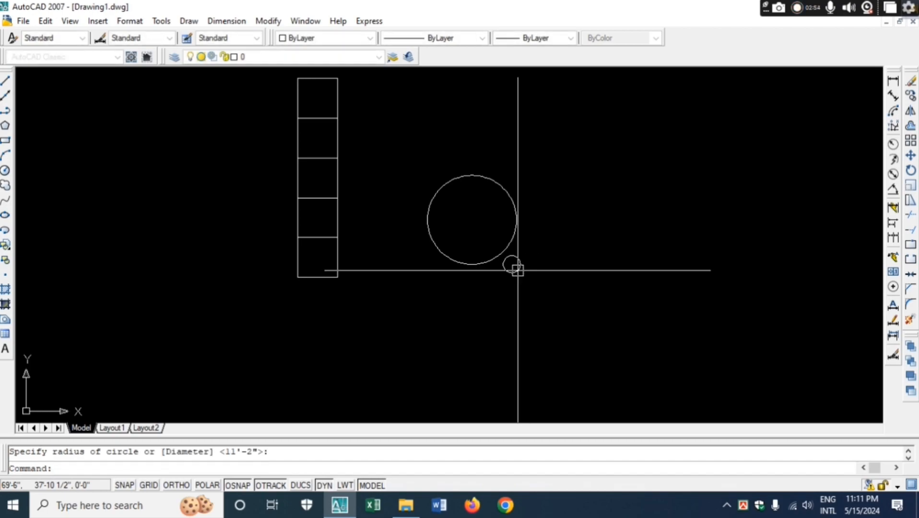
- Start a polar array with its center point at the center of the large circle
{"action": "key", "text": "Escape"}
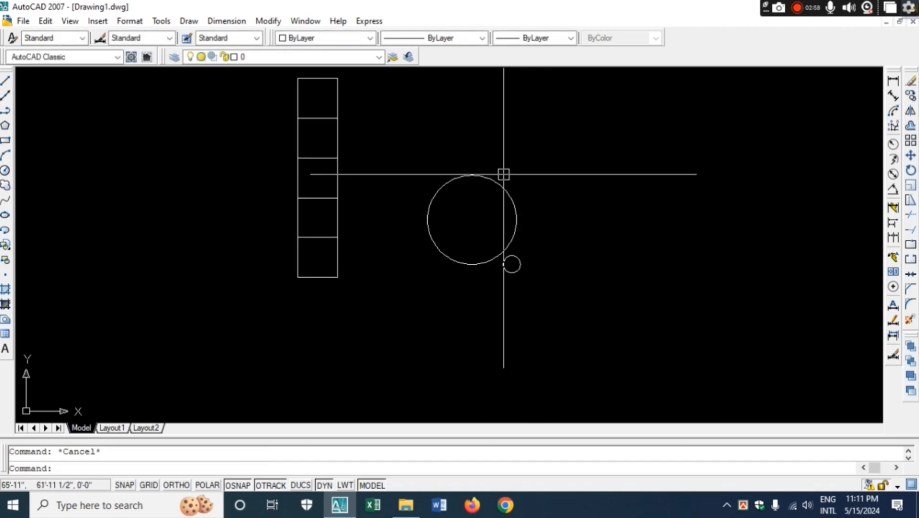
{"action": "type", "text": "a"}
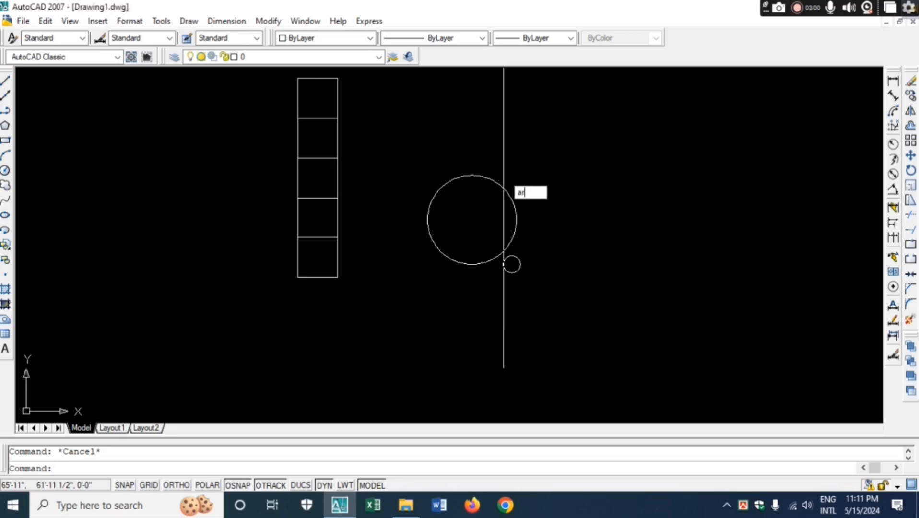
{"action": "type", "text": "r"}
{"action": "key", "text": "Return"}
{"action": "left_click", "coordinate": [416, 150]}
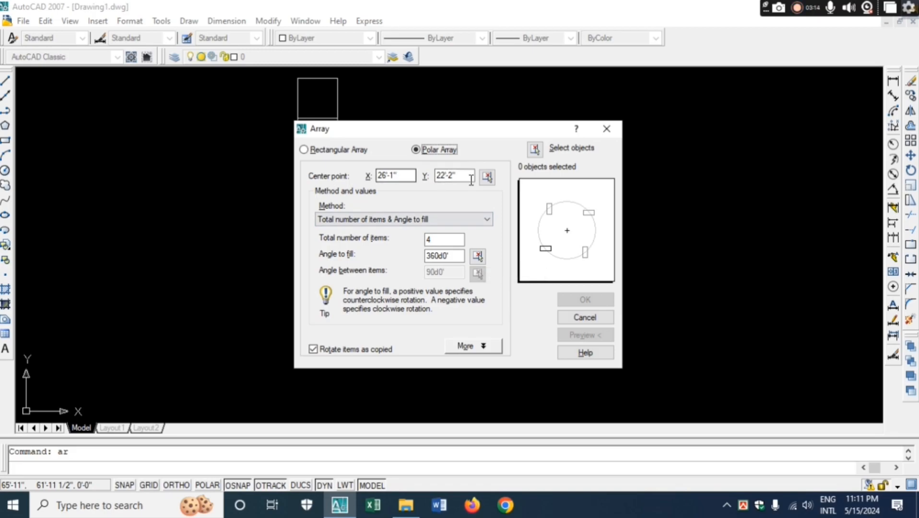
{"action": "left_click", "coordinate": [487, 176]}
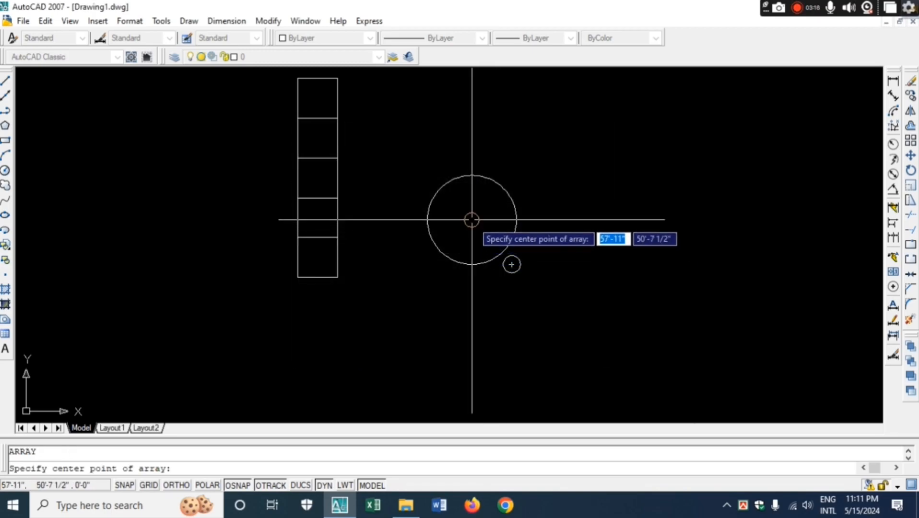
{"action": "left_click", "coordinate": [471, 220]}
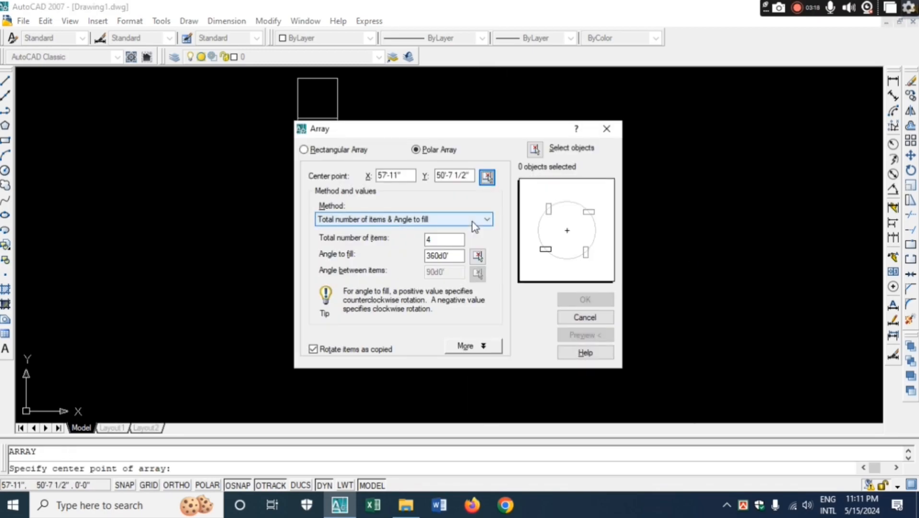
- Pick the small circle as the source object and create the polar array with 7 total items
{"action": "left_click", "coordinate": [532, 149]}
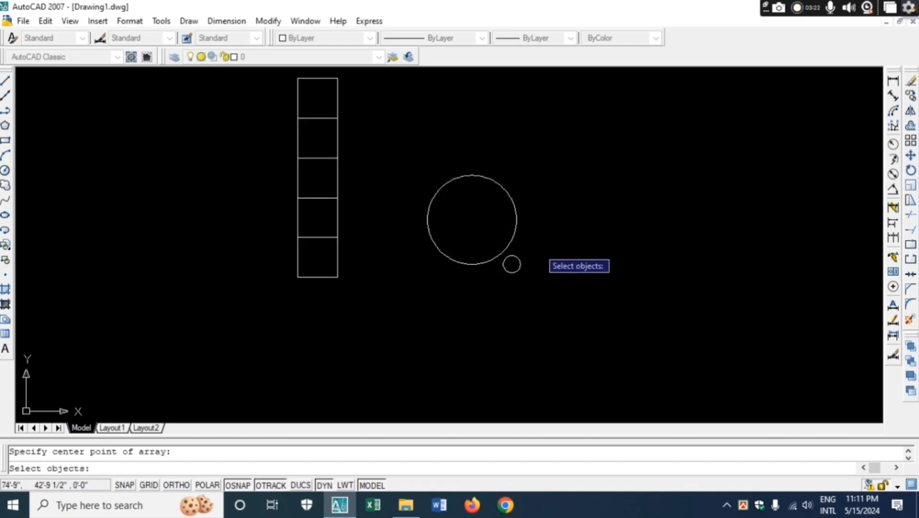
{"action": "left_click", "coordinate": [520, 264]}
{"action": "key", "text": "Return"}
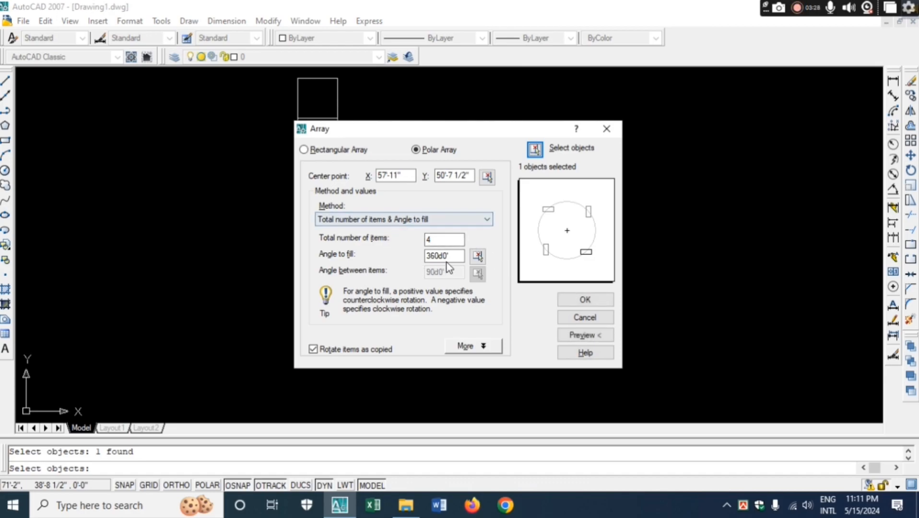
{"action": "double_click", "coordinate": [444, 240]}
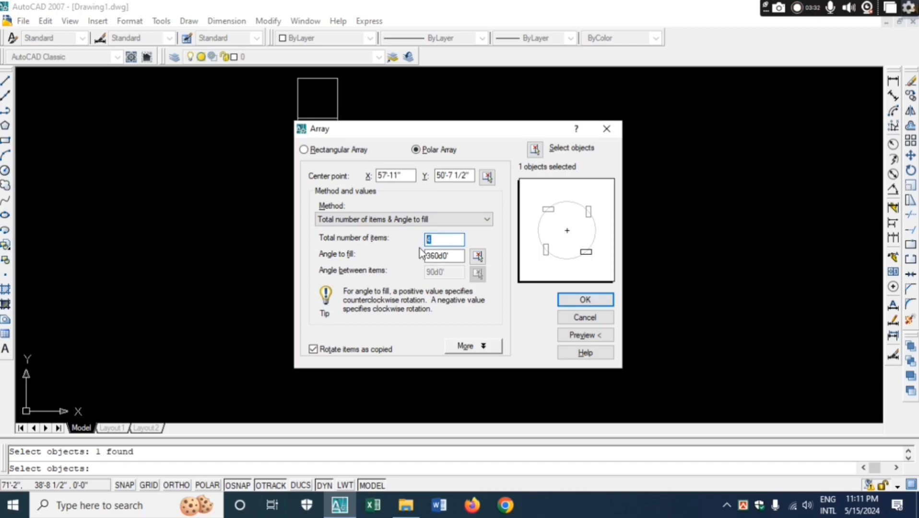
{"action": "type", "text": "7"}
{"action": "left_click", "coordinate": [575, 300]}
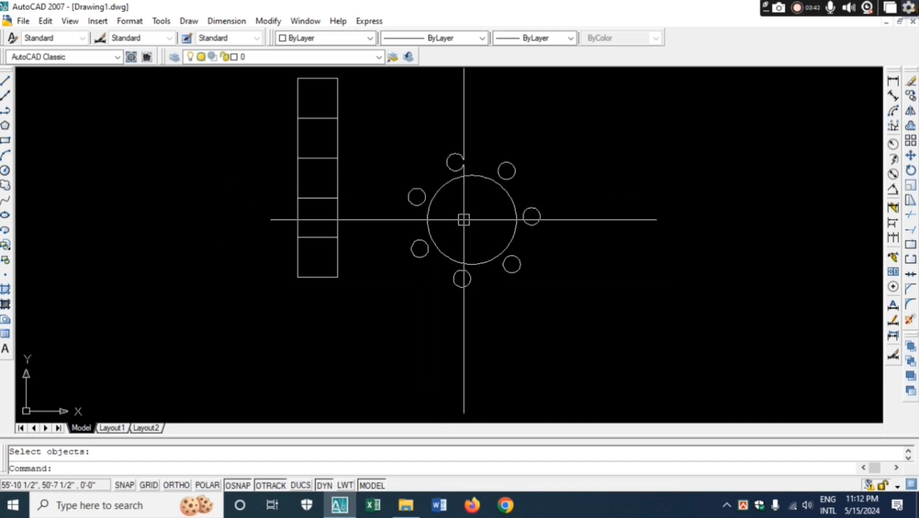
{"action": "key", "text": "Escape"}
- Open the drafting settings and look through the snap and grid, polar tracking and object snap options
{"action": "scroll", "coordinate": [463, 220], "scroll_direction": "down", "scroll_amount": 2}
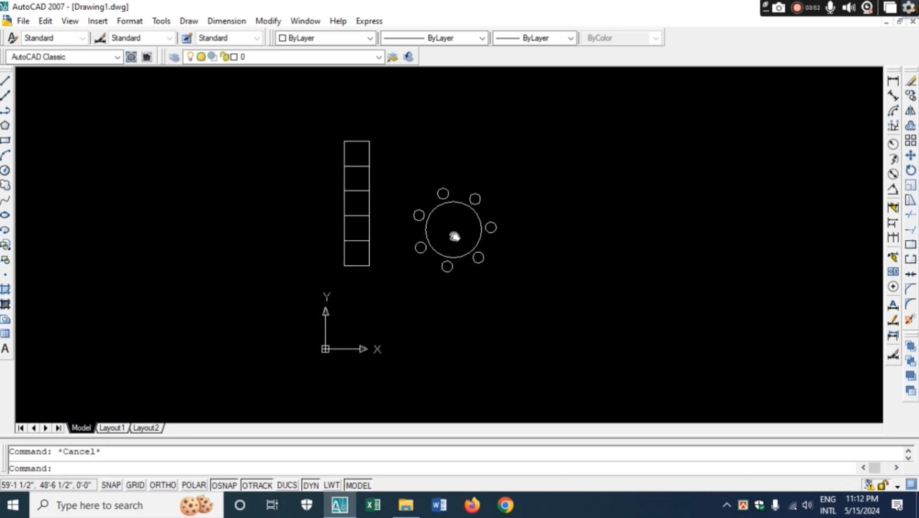
{"action": "middle_click_drag", "start_coordinate": [464, 220], "coordinate": [293, 218]}
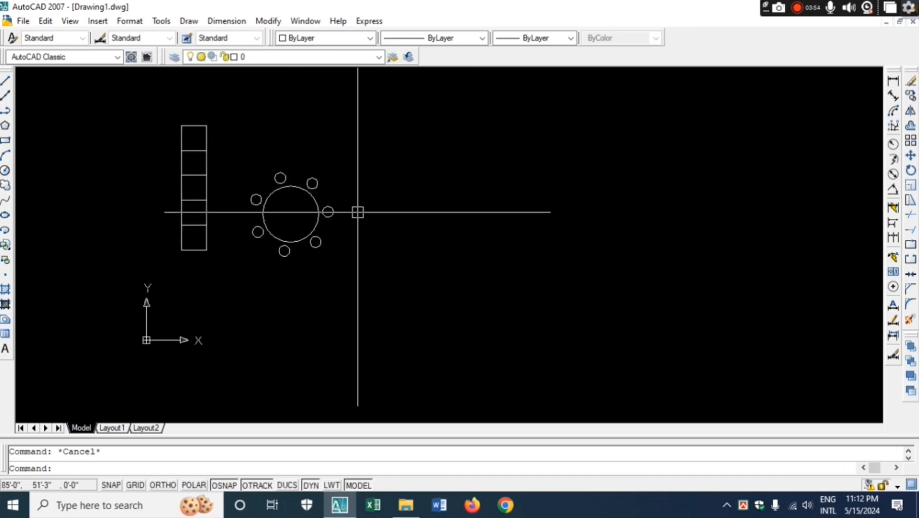
{"action": "type", "text": "ds"}
{"action": "key", "text": "Return"}
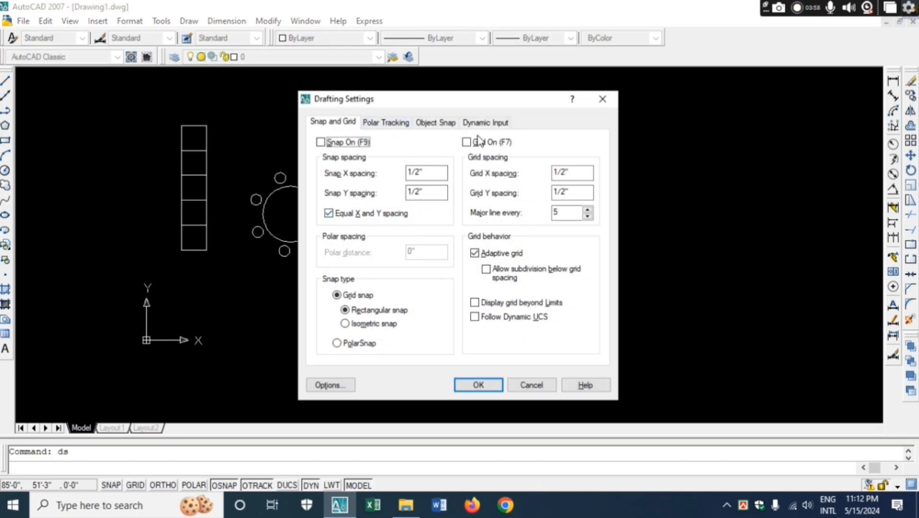
{"action": "left_click", "coordinate": [389, 123]}
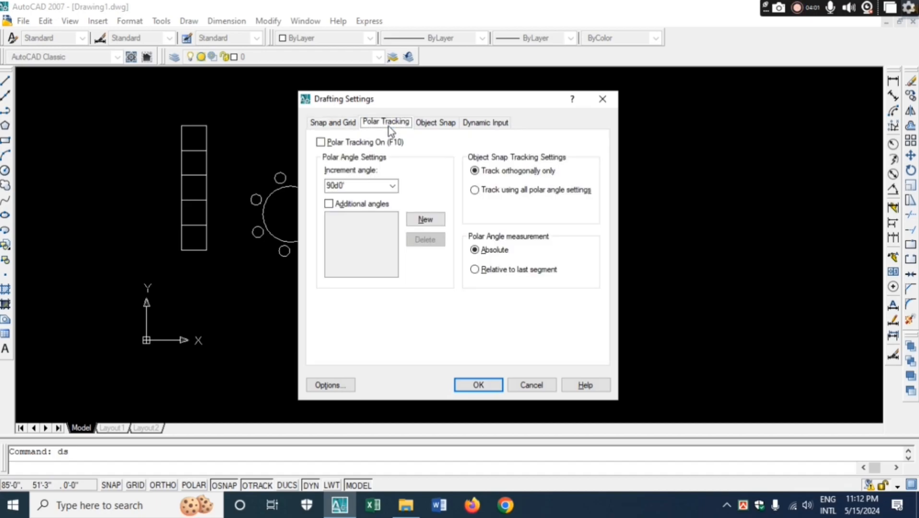
{"action": "left_click", "coordinate": [421, 126]}
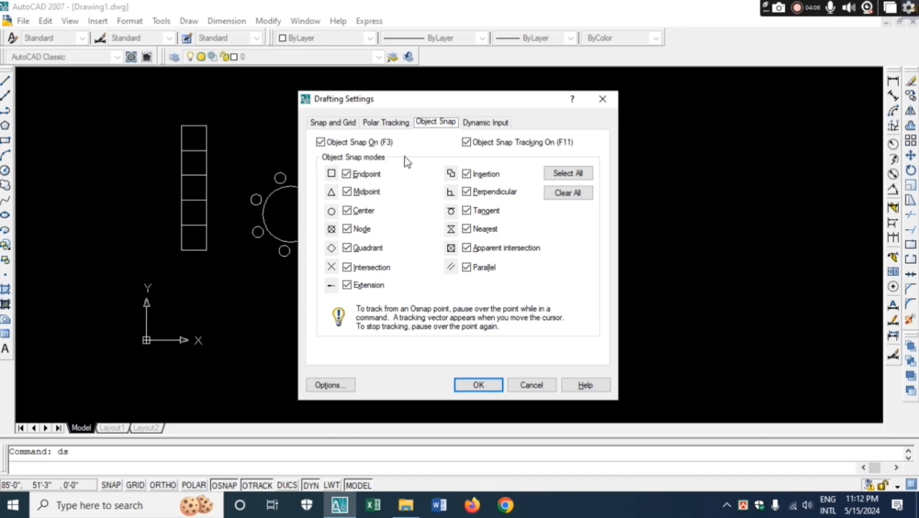
- Switch object snap and object snap tracking off and back on, with all object snap modes selected
{"action": "left_click", "coordinate": [465, 144]}
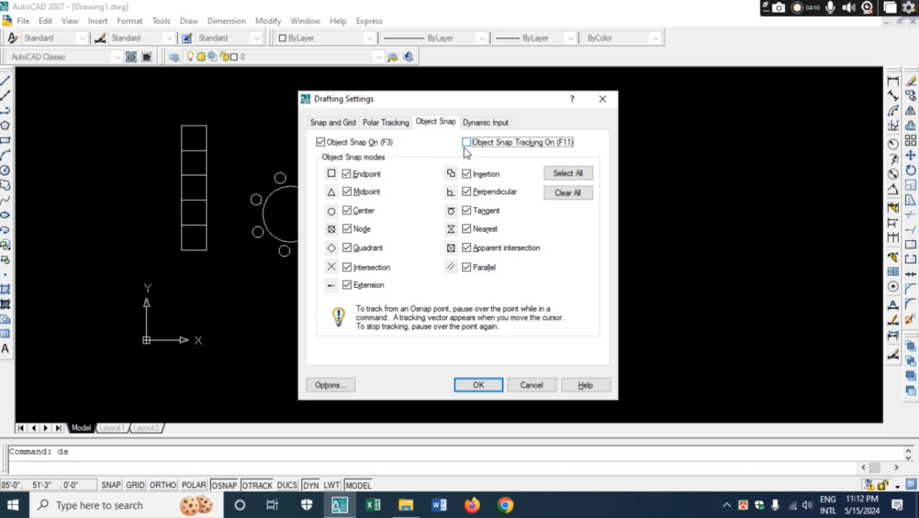
{"action": "left_click", "coordinate": [319, 144]}
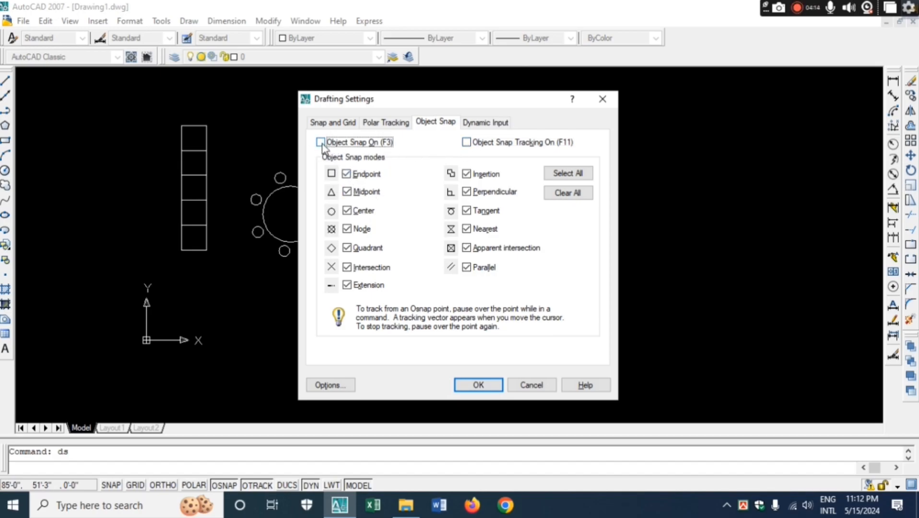
{"action": "left_click", "coordinate": [465, 144]}
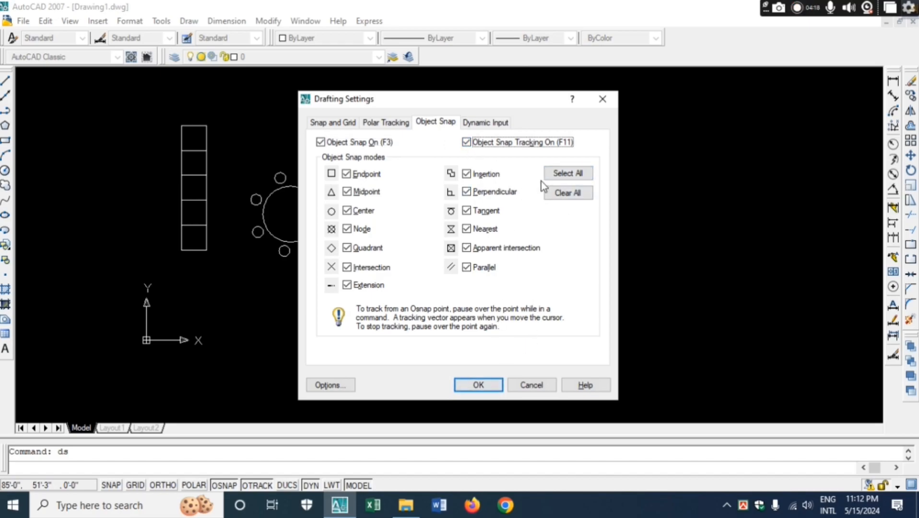
{"action": "left_click", "coordinate": [554, 178]}
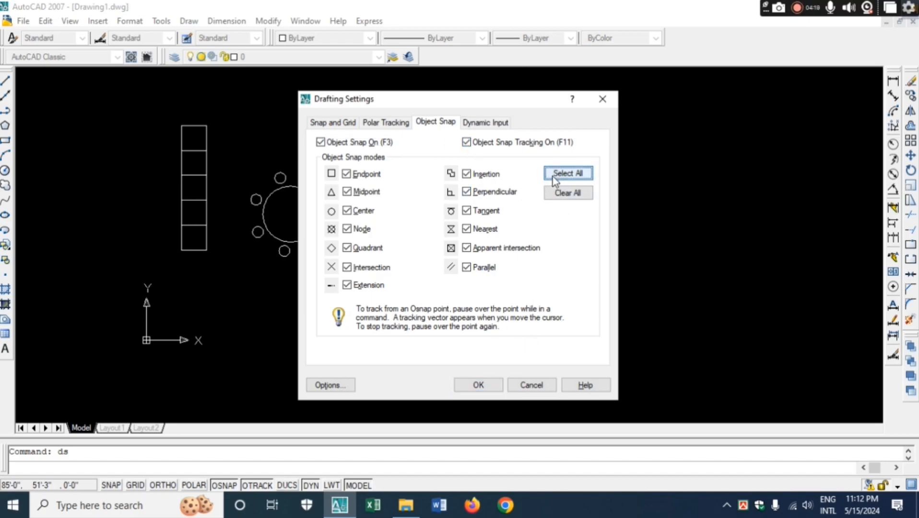
- Review the dynamic input options and the other drafting settings pages, and accept the settings
{"action": "left_click", "coordinate": [488, 124]}
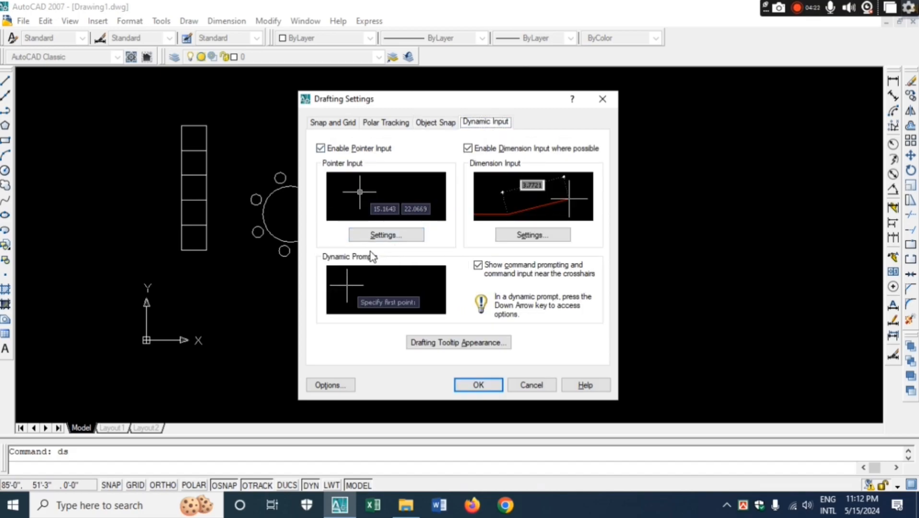
{"action": "left_click", "coordinate": [219, 276]}
{"action": "left_click", "coordinate": [441, 127]}
{"action": "left_click", "coordinate": [372, 127]}
{"action": "left_click", "coordinate": [318, 128]}
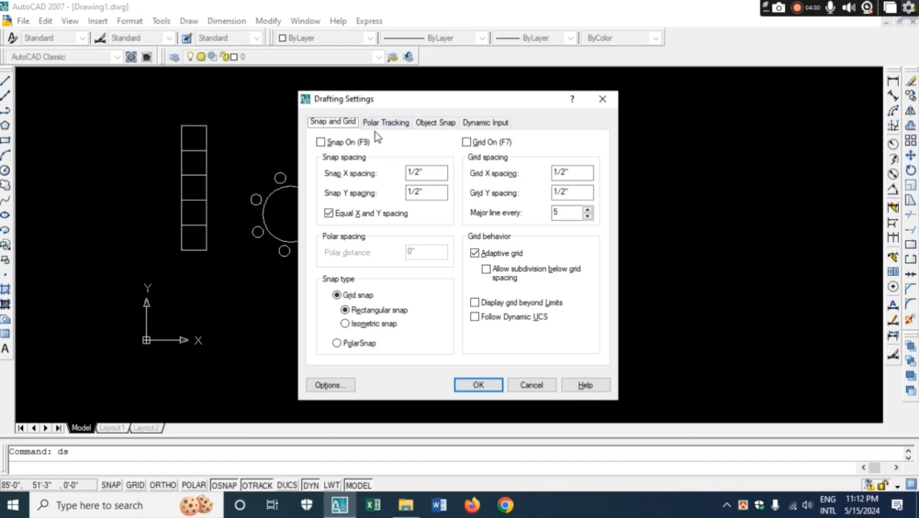
{"action": "left_click", "coordinate": [484, 389]}
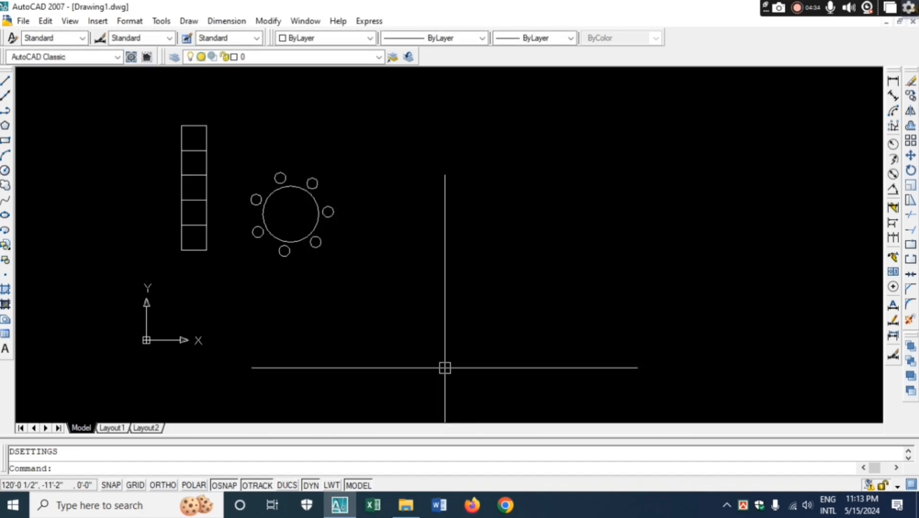
{"action": "key", "text": "Escape"}
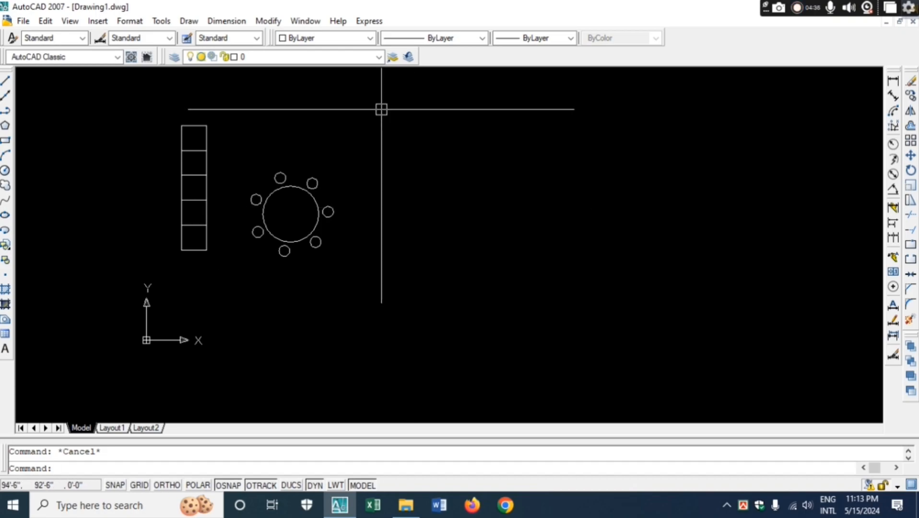
- Open the layer properties manager and create four new layers
{"action": "type", "text": "la"}
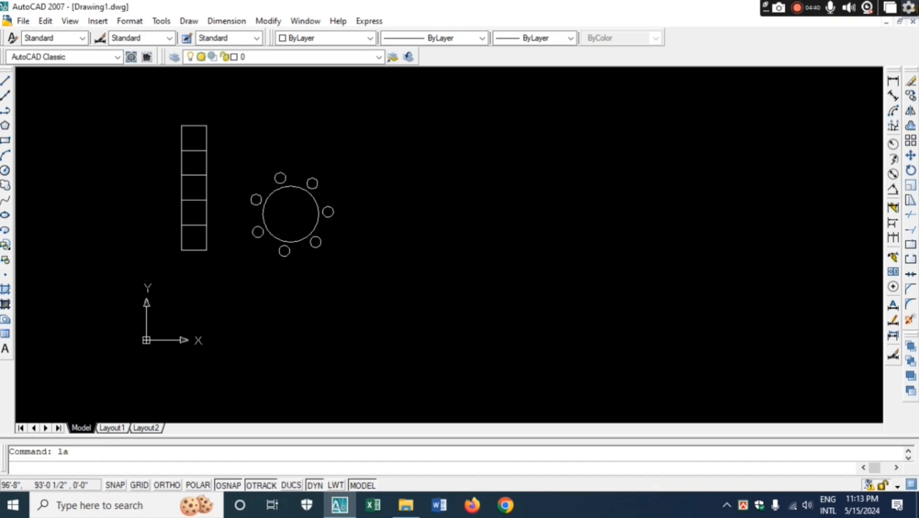
{"action": "key", "text": "Return"}
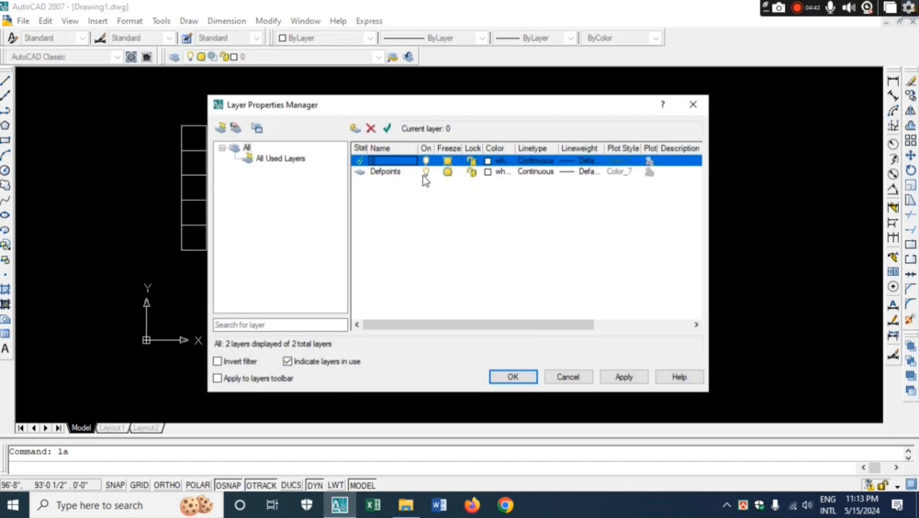
{"action": "left_click", "coordinate": [355, 128]}
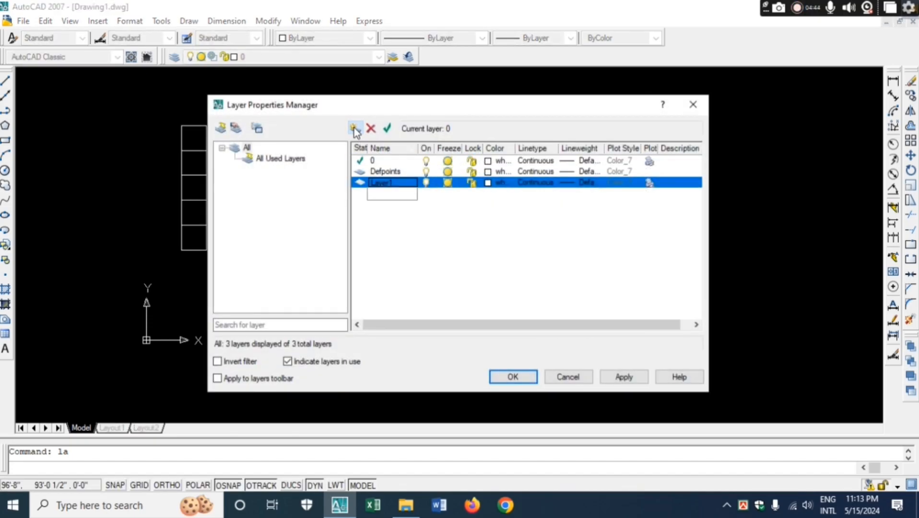
{"action": "left_click", "coordinate": [354, 128]}
{"action": "left_click", "coordinate": [355, 128]}
{"action": "left_click", "coordinate": [354, 128]}
- Set the color of Layer1 to 194 and the color of Layer2 to 84
{"action": "left_click", "coordinate": [488, 183]}
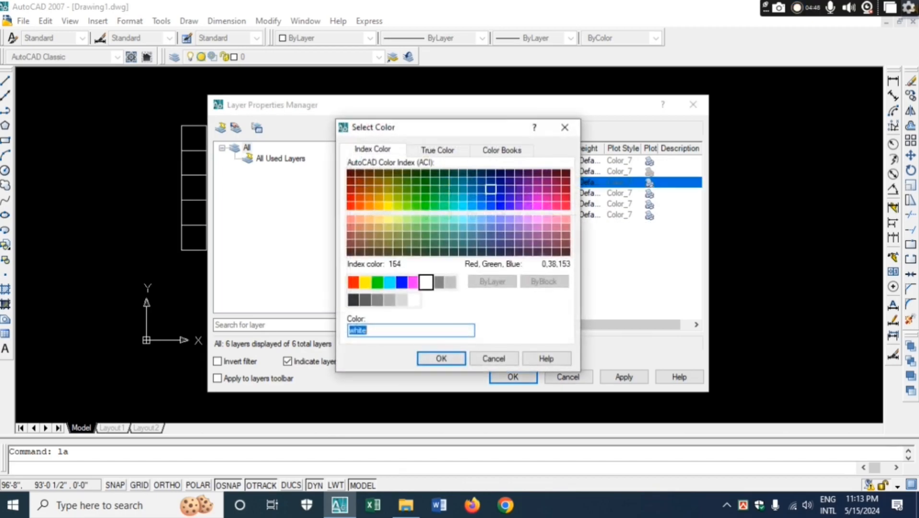
{"action": "left_click", "coordinate": [519, 189]}
{"action": "left_click", "coordinate": [463, 358]}
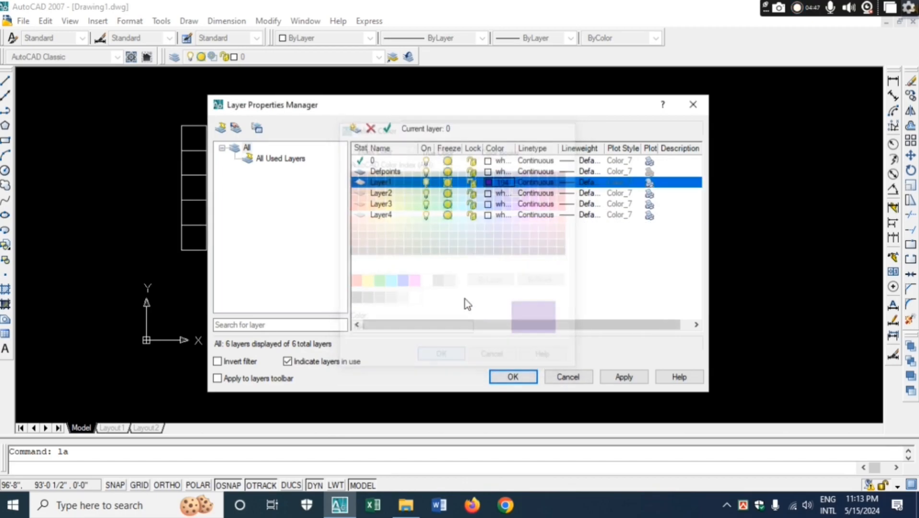
{"action": "left_click", "coordinate": [488, 194]}
{"action": "left_click", "coordinate": [510, 226]}
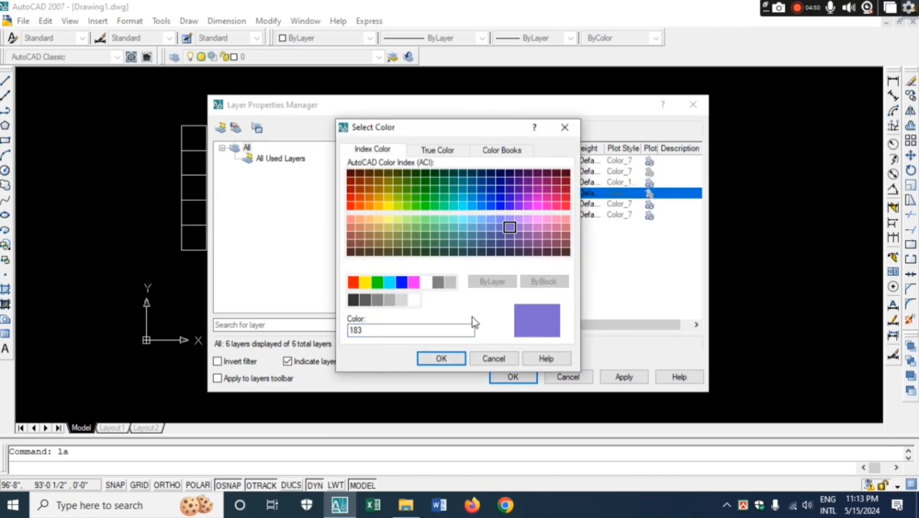
{"action": "left_click", "coordinate": [415, 189]}
{"action": "left_click", "coordinate": [441, 358]}
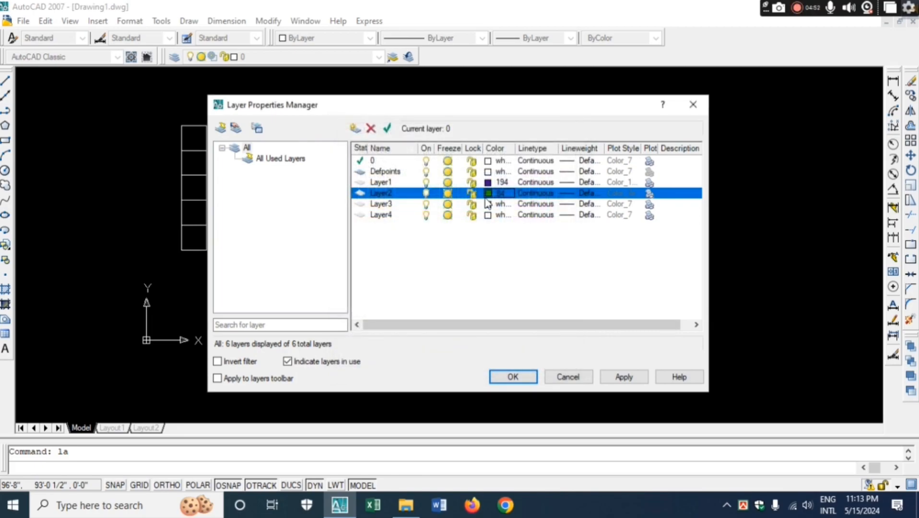
- Set the color of Layer3 to 22 and accept the layer changes
{"action": "left_click", "coordinate": [494, 203]}
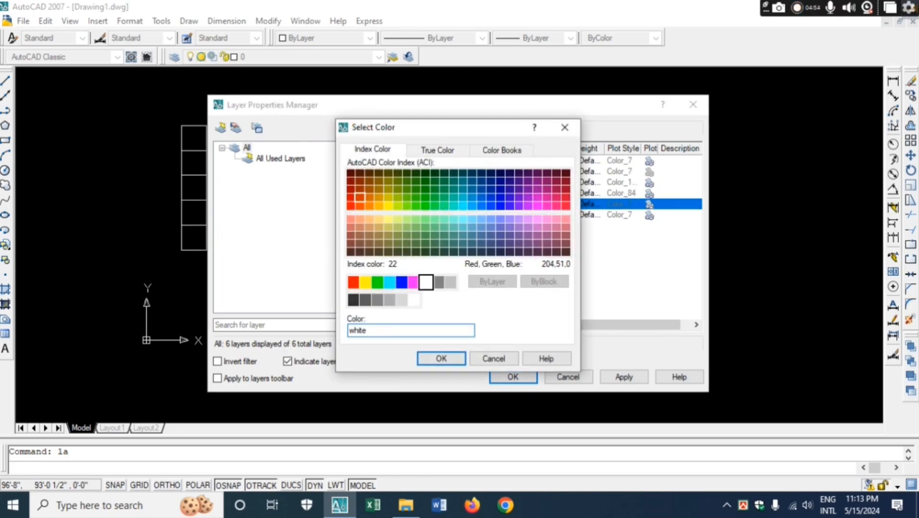
{"action": "left_click", "coordinate": [360, 197]}
{"action": "left_click", "coordinate": [442, 358]}
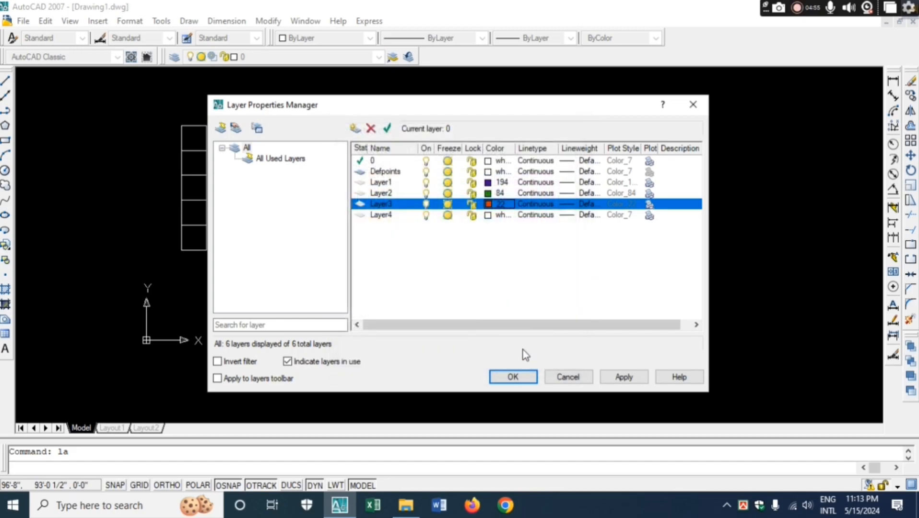
{"action": "left_click", "coordinate": [521, 377]}
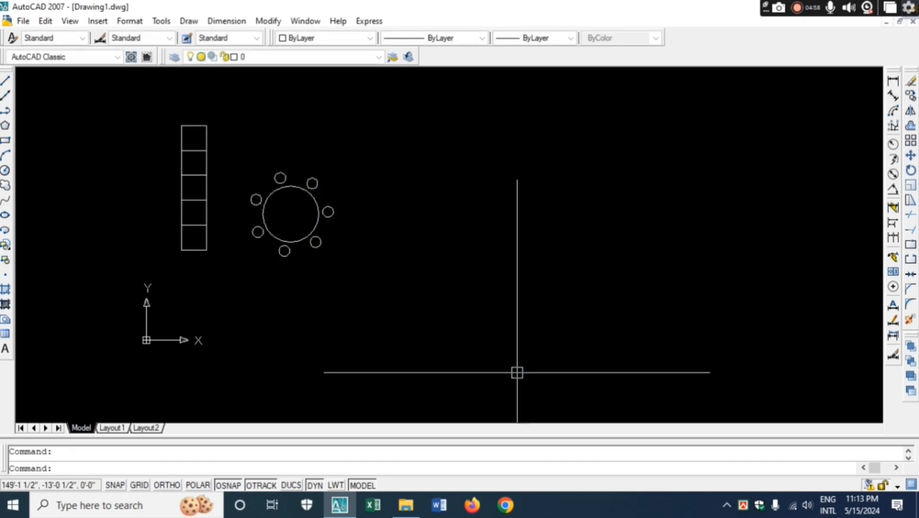
{"action": "key", "text": "Escape"}
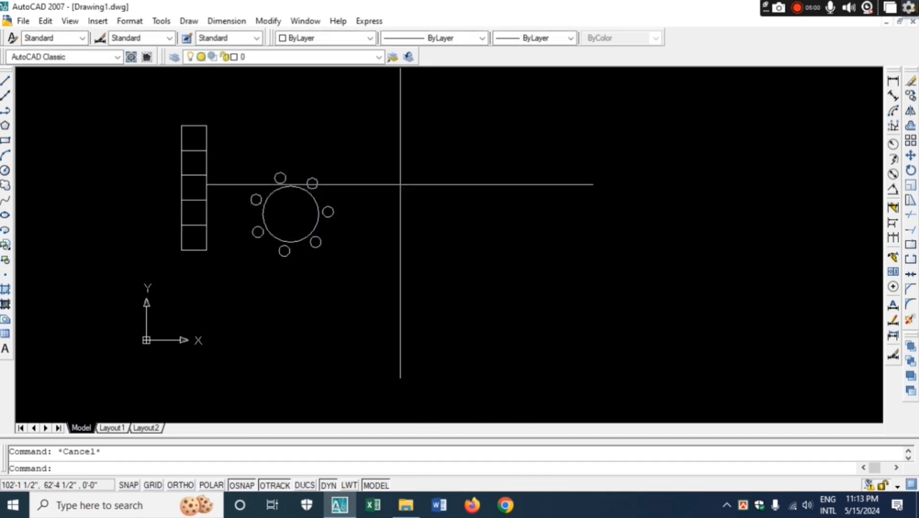
- Make Layer3 the current layer and draw a V-shaped line of two segments to the right of the circle array
{"action": "left_click", "coordinate": [378, 56]}
{"action": "left_click", "coordinate": [268, 113]}
{"action": "left_click", "coordinate": [537, 197]}
{"action": "key", "text": "Escape"}
{"action": "type", "text": "l"}
{"action": "key", "text": "Return"}
{"action": "left_click", "coordinate": [442, 152]}
{"action": "left_click", "coordinate": [567, 290]}
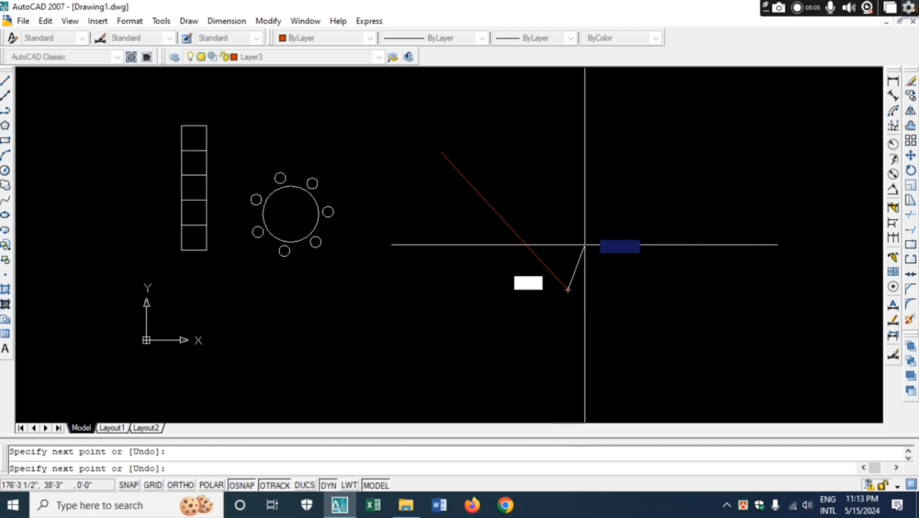
{"action": "left_click", "coordinate": [610, 190]}
{"action": "key", "text": "Return"}
- Make Layer2 the current layer and draw an inverted V line of two segments crossing the red V-shaped line
{"action": "left_click", "coordinate": [326, 59]}
{"action": "left_click", "coordinate": [268, 102]}
{"action": "key", "text": "Return"}
{"action": "left_click", "coordinate": [426, 276]}
{"action": "left_click", "coordinate": [531, 155]}
{"action": "left_click", "coordinate": [655, 275]}
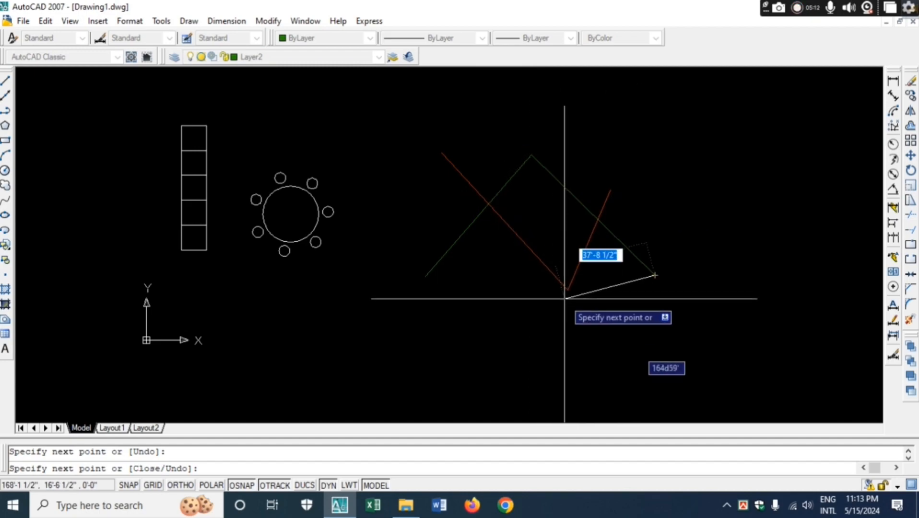
{"action": "key", "text": "Escape"}
- Match the properties of the green inverted V's left segment to the large circle and the seven small circles around it
{"action": "scroll", "coordinate": [321, 235], "scroll_direction": "up", "scroll_amount": 2}
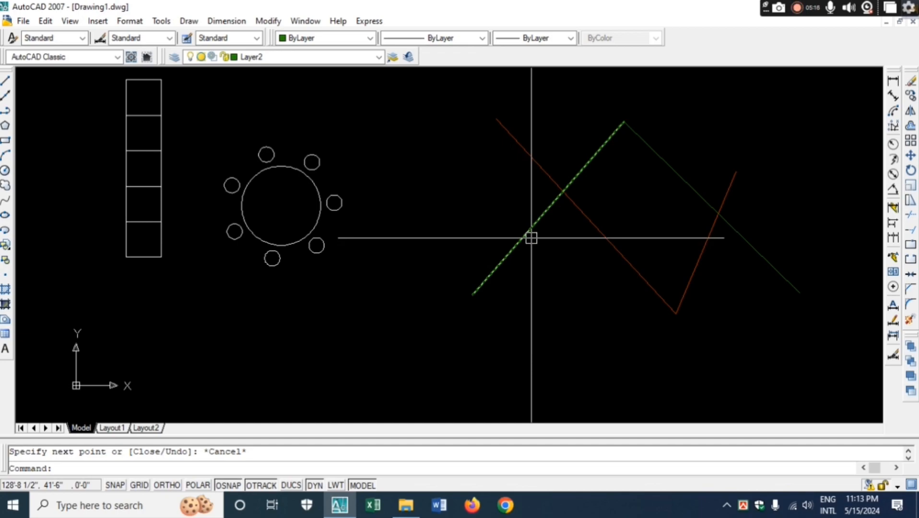
{"action": "key", "text": "Escape"}
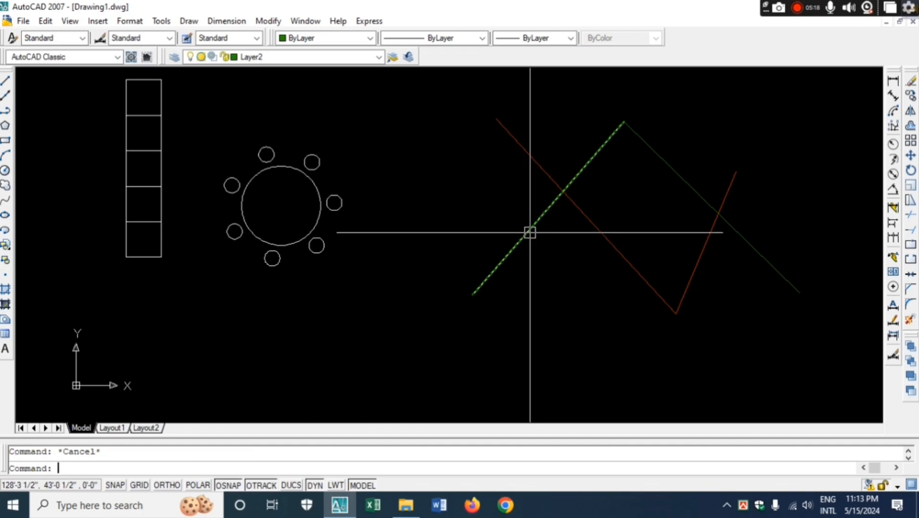
{"action": "type", "text": "ma"}
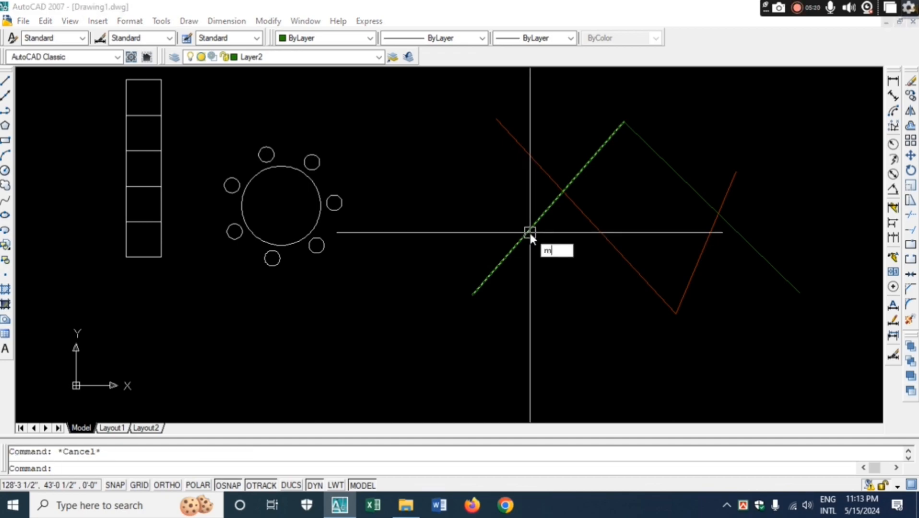
{"action": "key", "text": "Return"}
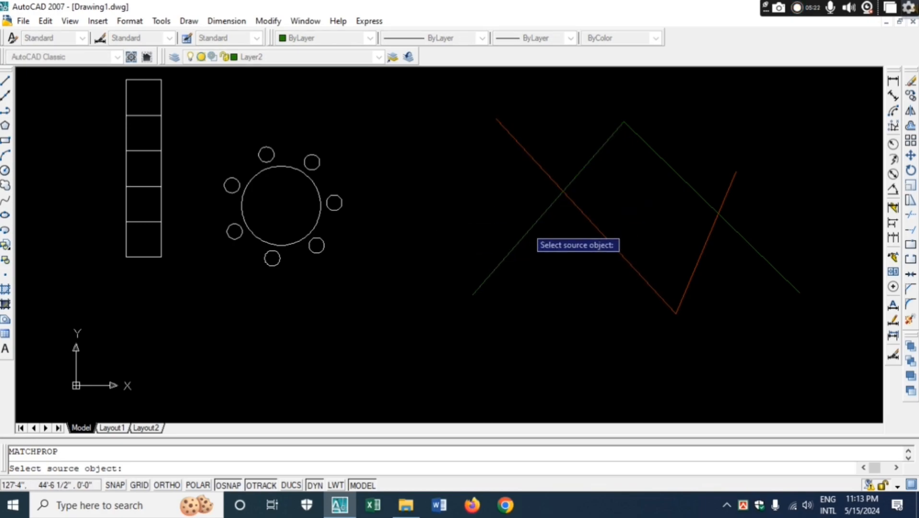
{"action": "left_click", "coordinate": [531, 229]}
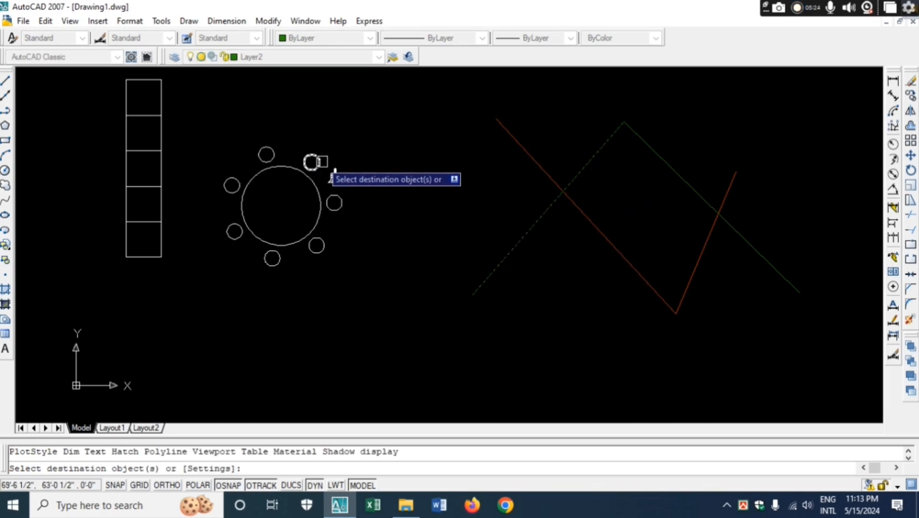
{"action": "left_click", "coordinate": [322, 161]}
{"action": "left_click", "coordinate": [335, 202]}
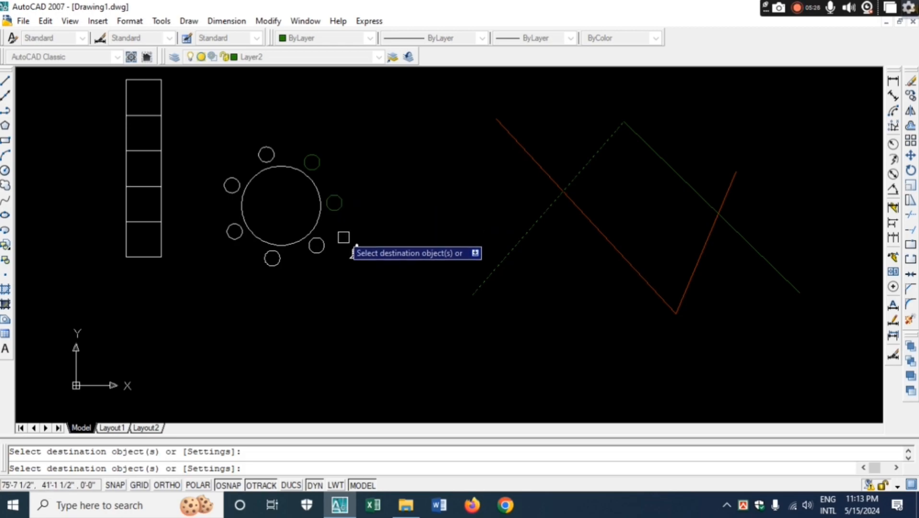
{"action": "left_click", "coordinate": [324, 250]}
{"action": "left_click", "coordinate": [267, 252]}
{"action": "left_click", "coordinate": [235, 239]}
{"action": "left_click", "coordinate": [224, 185]}
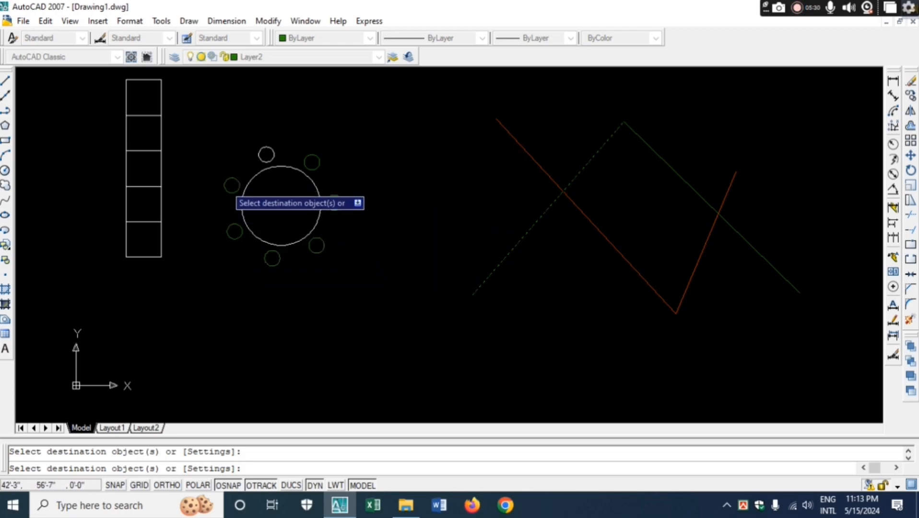
{"action": "left_click", "coordinate": [269, 147]}
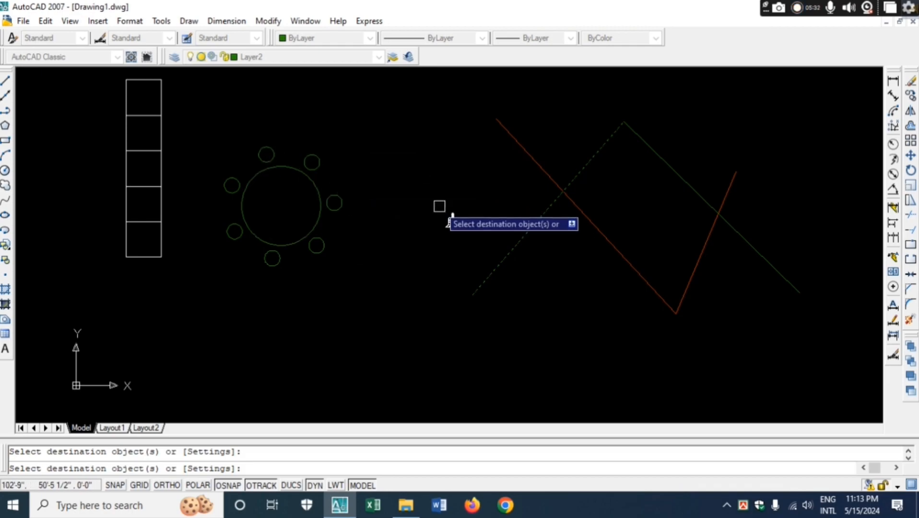
{"action": "key", "text": "Escape"}
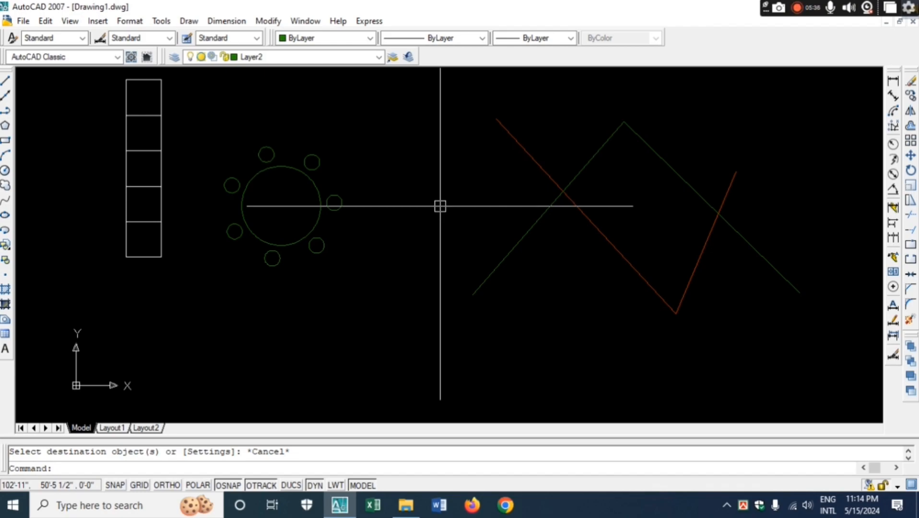
- Add a horizontal linear dimension between the endpoints of the green inverted V's left segment, placed above its peak
{"action": "left_click", "coordinate": [894, 81]}
{"action": "left_click", "coordinate": [473, 294]}
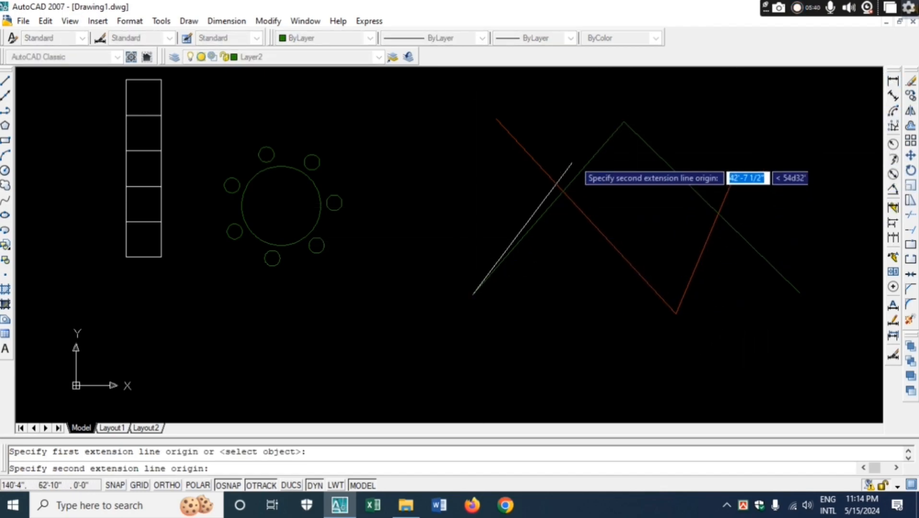
{"action": "left_click", "coordinate": [623, 121]}
{"action": "left_click", "coordinate": [554, 108]}
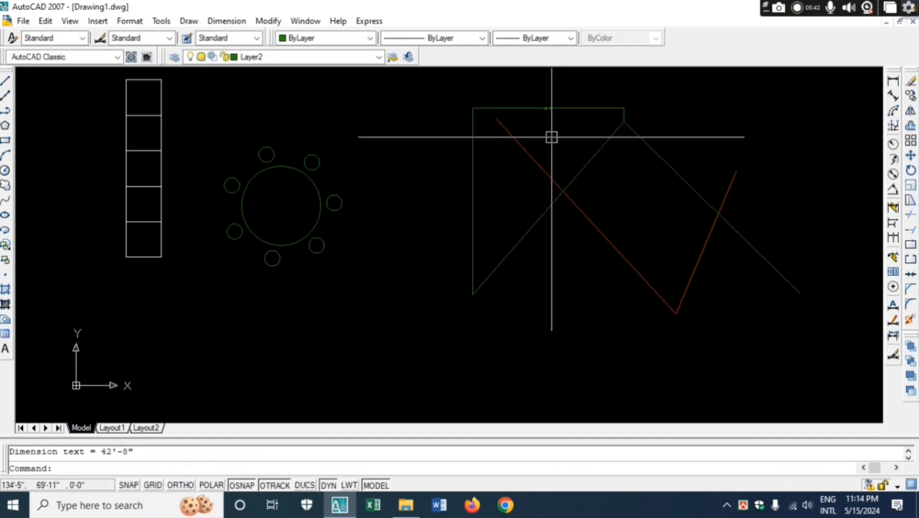
{"action": "scroll", "coordinate": [551, 137], "scroll_direction": "up", "scroll_amount": 5}
{"action": "scroll", "coordinate": [529, 201], "scroll_direction": "down", "scroll_amount": 5}
{"action": "key", "text": "Escape"}
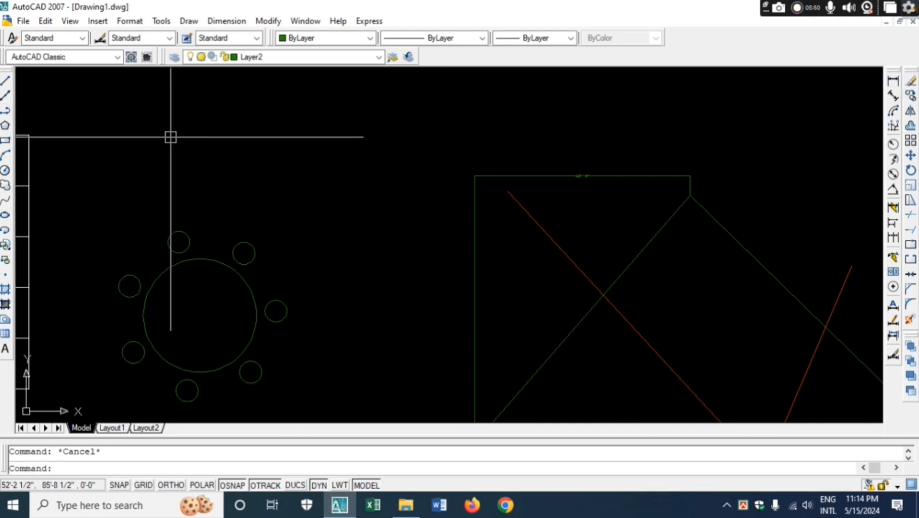
- Examine the list of available ACAD toolbars and close it without changing any
{"action": "right_click", "coordinate": [438, 56]}
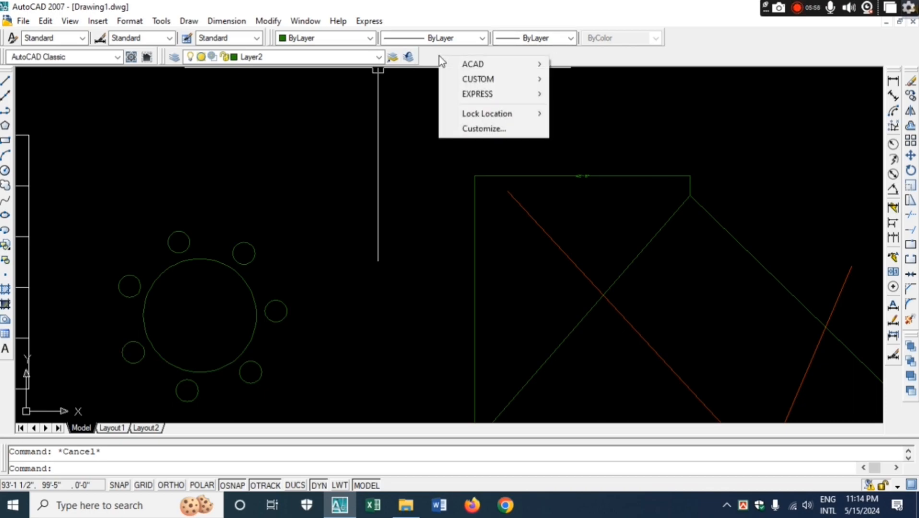
{"action": "mouse_move", "coordinate": [466, 67]}
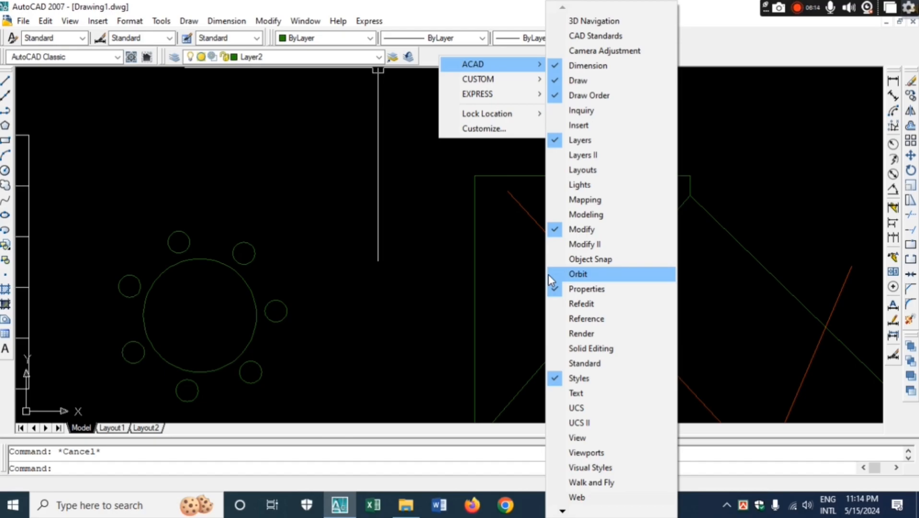
{"action": "key", "text": "Escape"}
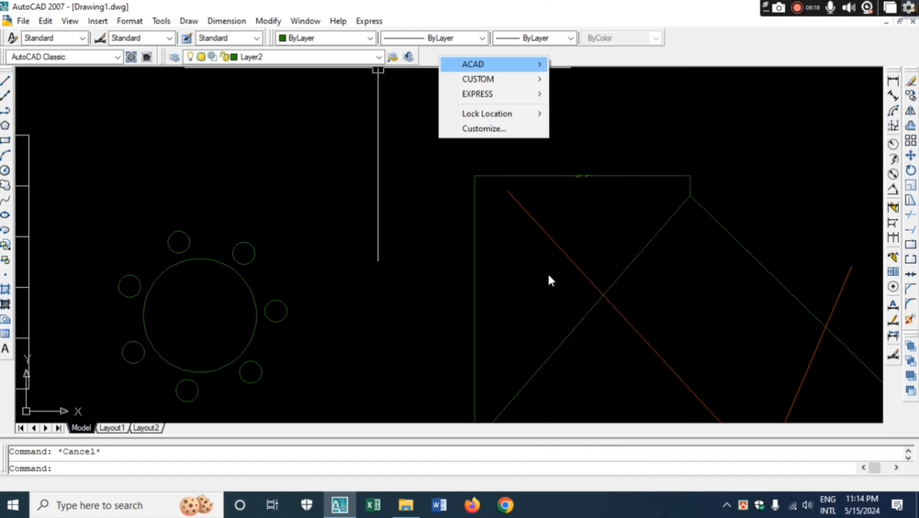
{"action": "key", "text": "Escape"}
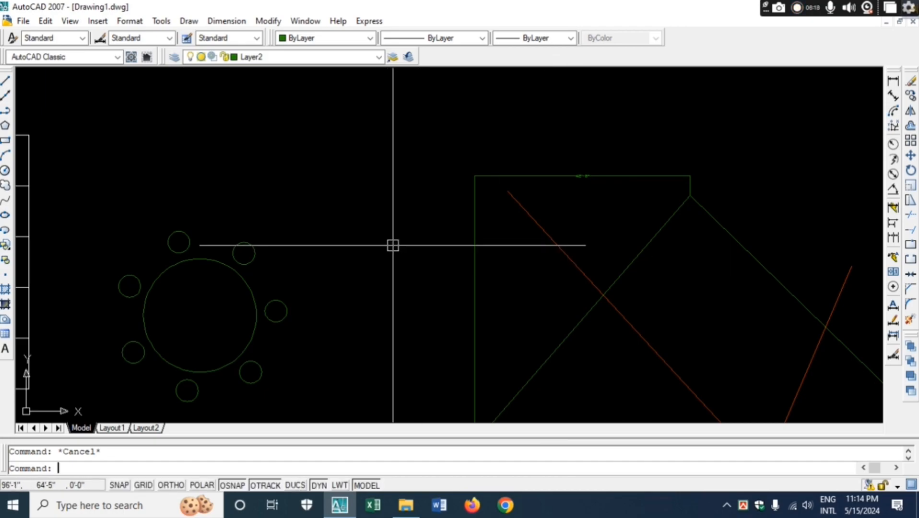
- With Ortho off, draw a zigzag line of six segments from above the circle array toward the dimensioned lines
{"action": "type", "text": "l"}
{"action": "key", "text": "Return"}
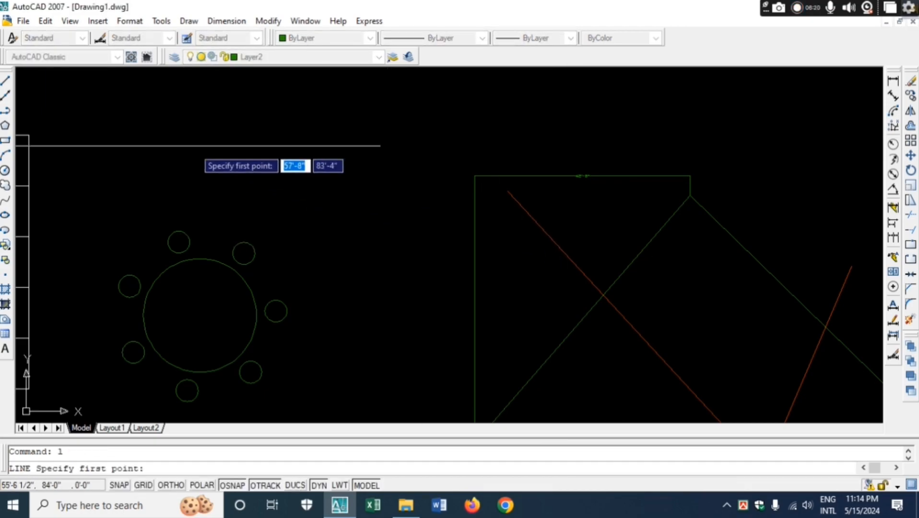
{"action": "key", "text": "F8"}
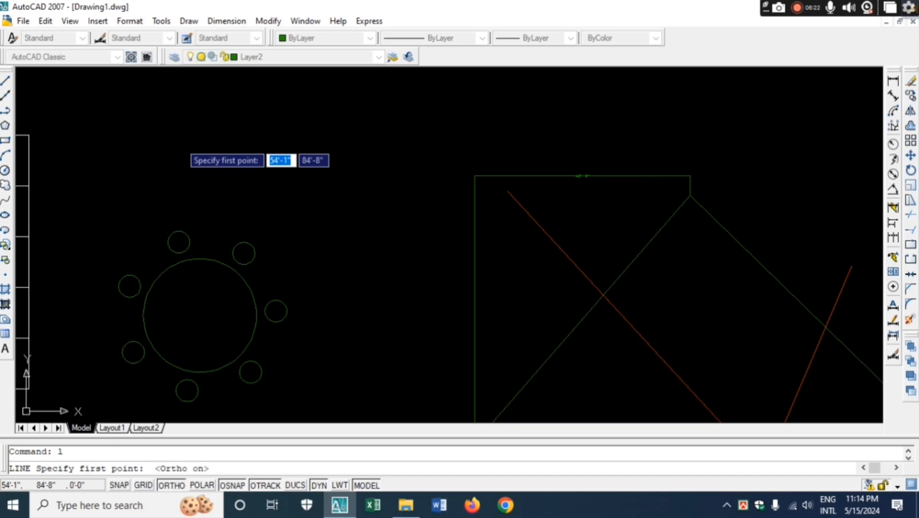
{"action": "left_click", "coordinate": [189, 163]}
{"action": "key", "text": "F8"}
{"action": "left_click", "coordinate": [351, 115]}
{"action": "left_click", "coordinate": [354, 263]}
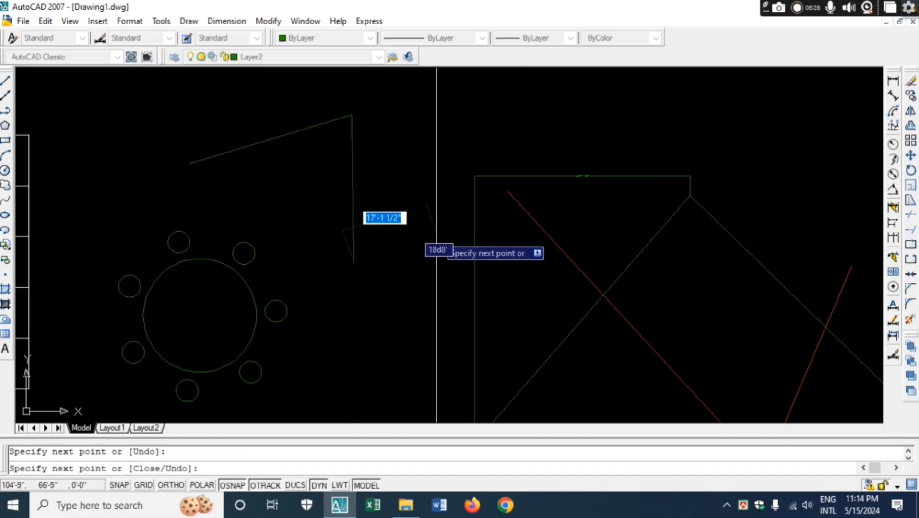
{"action": "left_click", "coordinate": [435, 212]}
{"action": "left_click", "coordinate": [443, 265]}
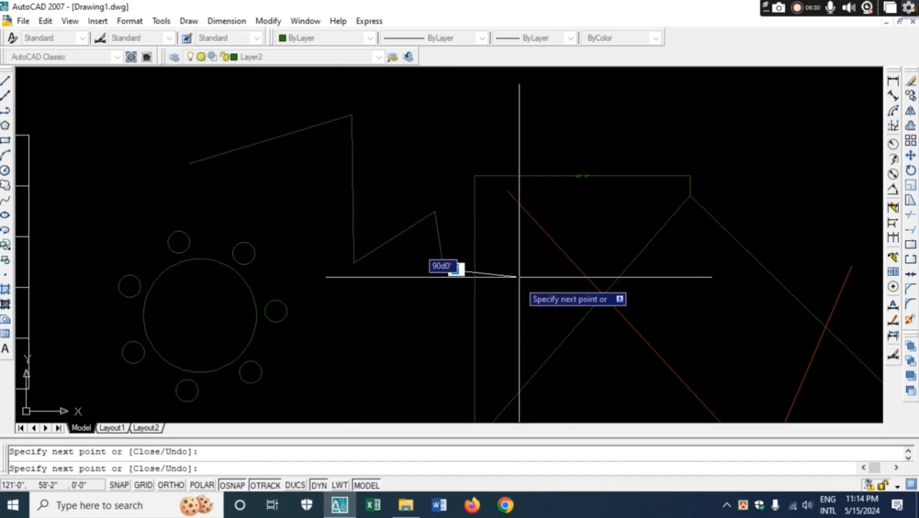
{"action": "left_click", "coordinate": [505, 238]}
{"action": "left_click", "coordinate": [519, 283]}
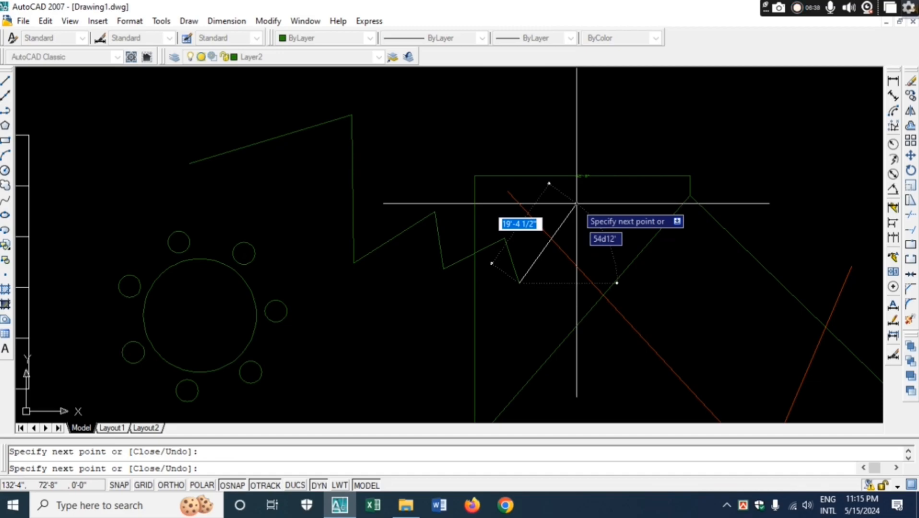
- Turn Ortho on and continue the zigzag line with five horizontal and vertical segments around the dimension, then end it
{"action": "key", "text": "F8"}
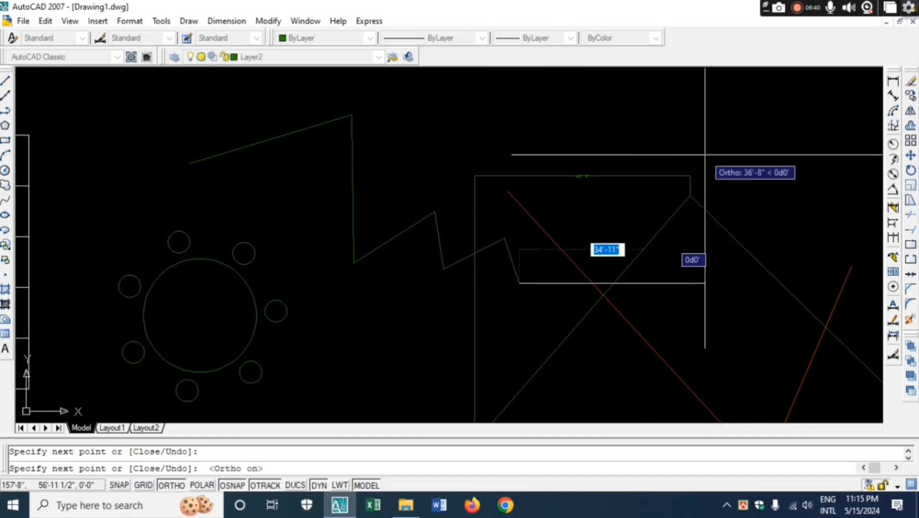
{"action": "left_click", "coordinate": [732, 283]}
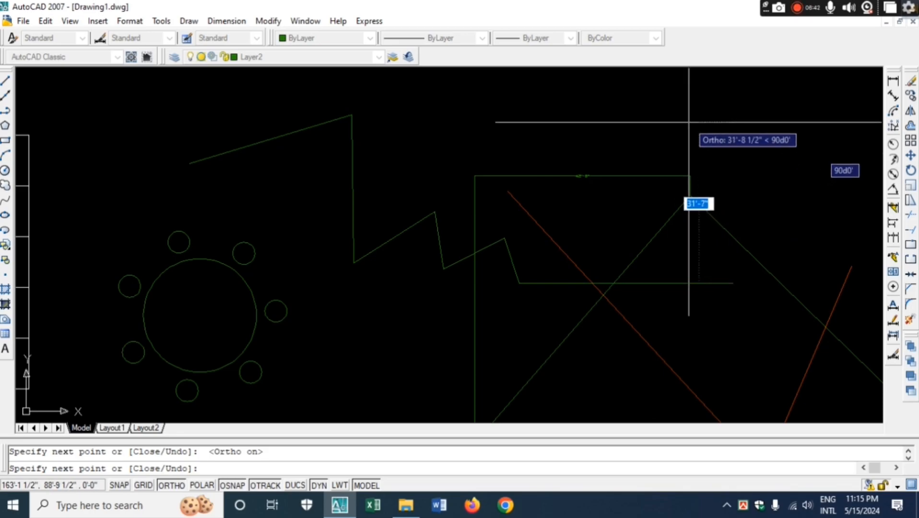
{"action": "left_click", "coordinate": [732, 123]}
{"action": "left_click", "coordinate": [441, 132]}
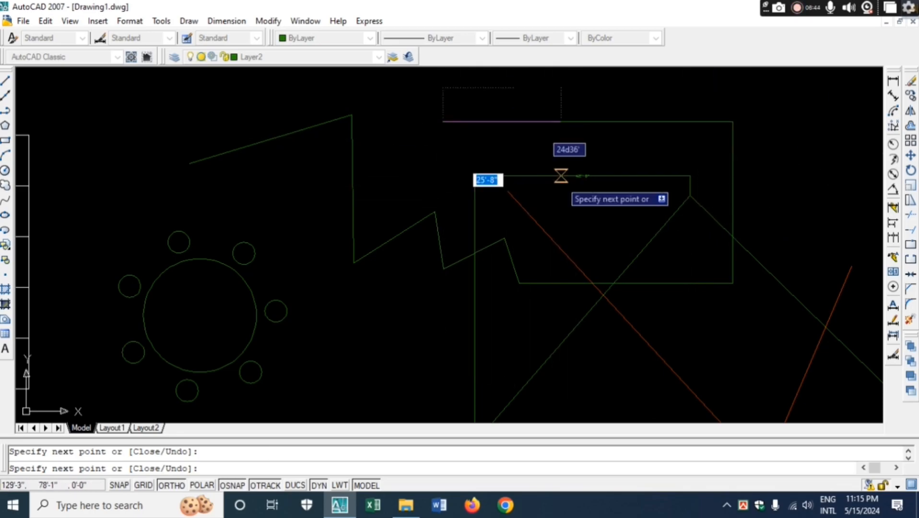
{"action": "key", "text": "F8"}
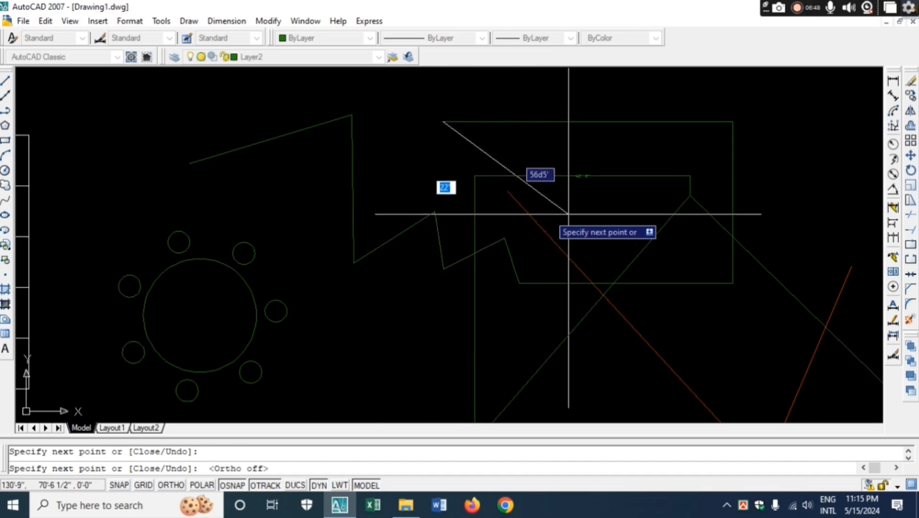
{"action": "key", "text": "F8"}
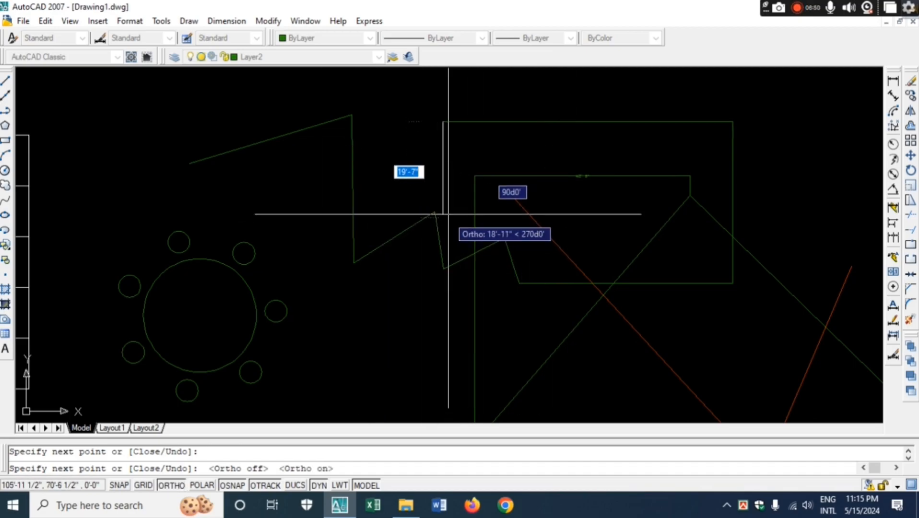
{"action": "left_click", "coordinate": [447, 210]}
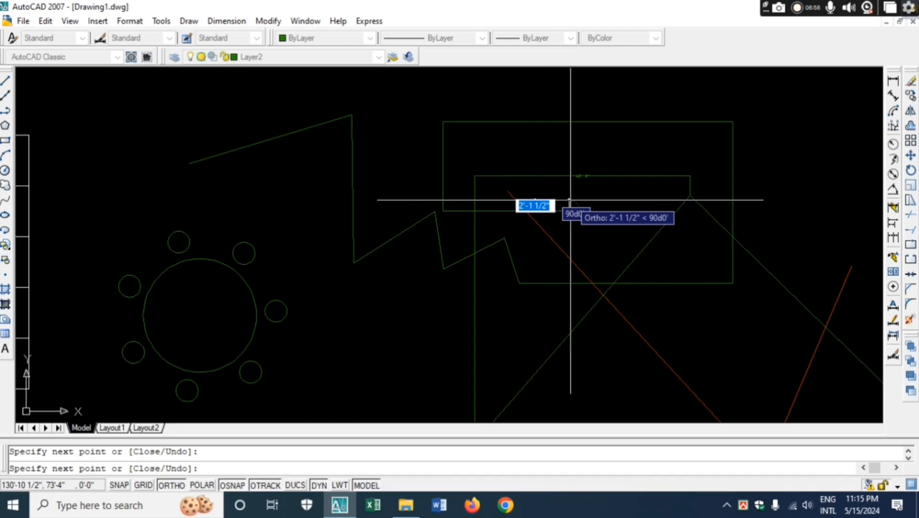
{"action": "key", "text": "Escape"}
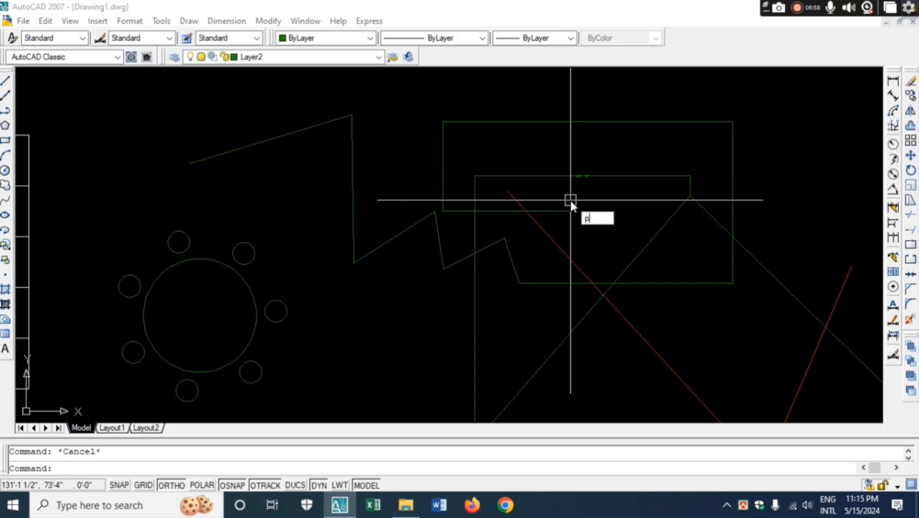
- Start a polyline above the circle array and draw two slanted segments with Ortho off
{"action": "key", "text": "Return"}
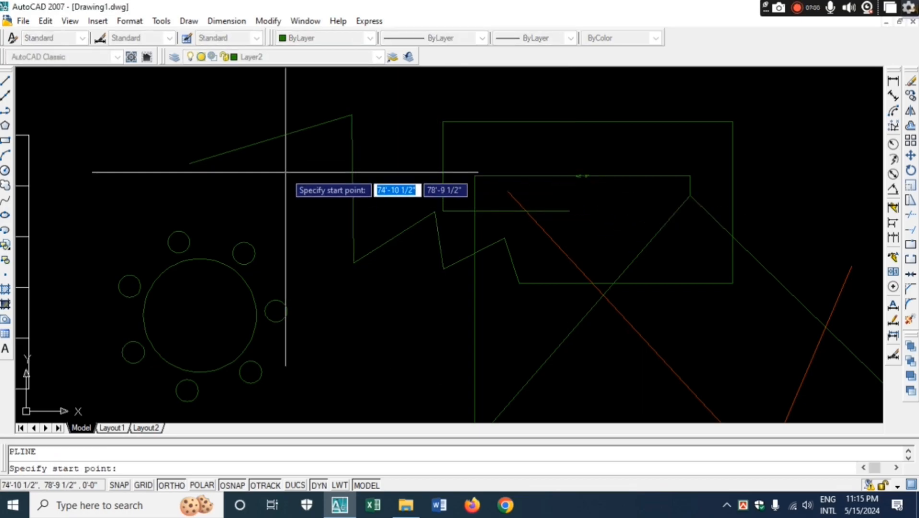
{"action": "left_click", "coordinate": [198, 202]}
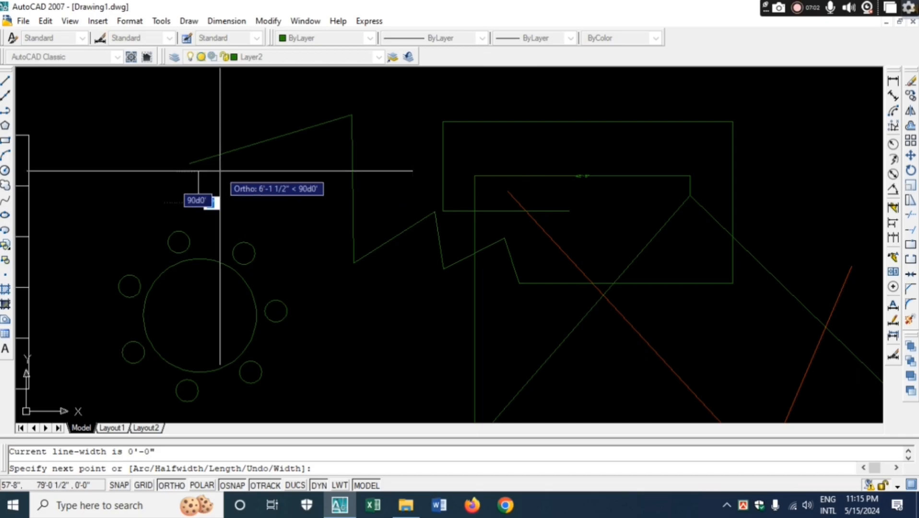
{"action": "key", "text": "F8"}
{"action": "left_click", "coordinate": [243, 171]}
{"action": "left_click", "coordinate": [328, 226]}
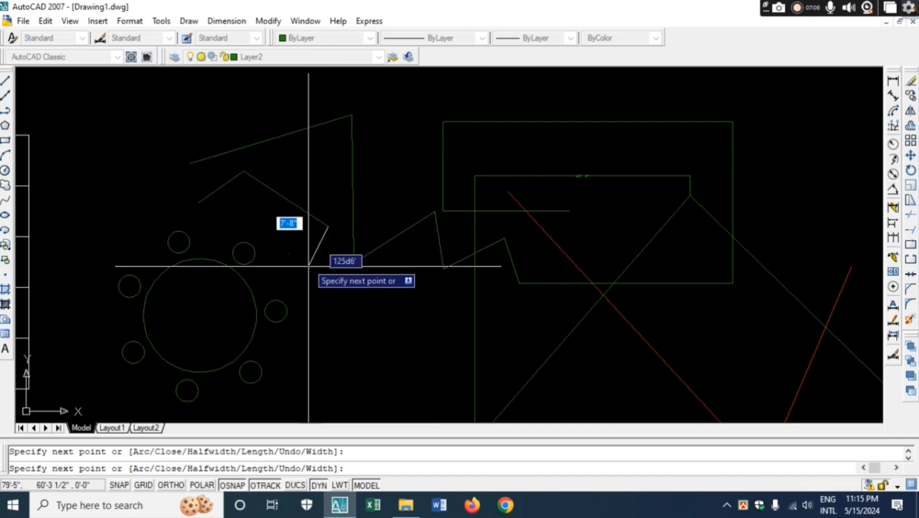
- Turn Ortho on, extend the polyline downward and horizontally, run it back toward its peak, and end it
{"action": "key", "text": "F8"}
{"action": "left_click", "coordinate": [338, 267]}
{"action": "left_click", "coordinate": [407, 289]}
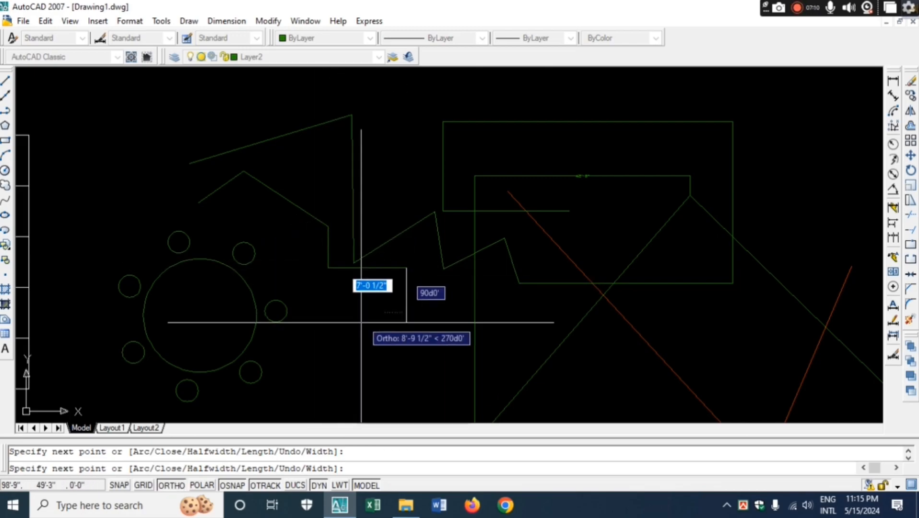
{"action": "left_click", "coordinate": [298, 271]}
{"action": "left_click", "coordinate": [250, 175]}
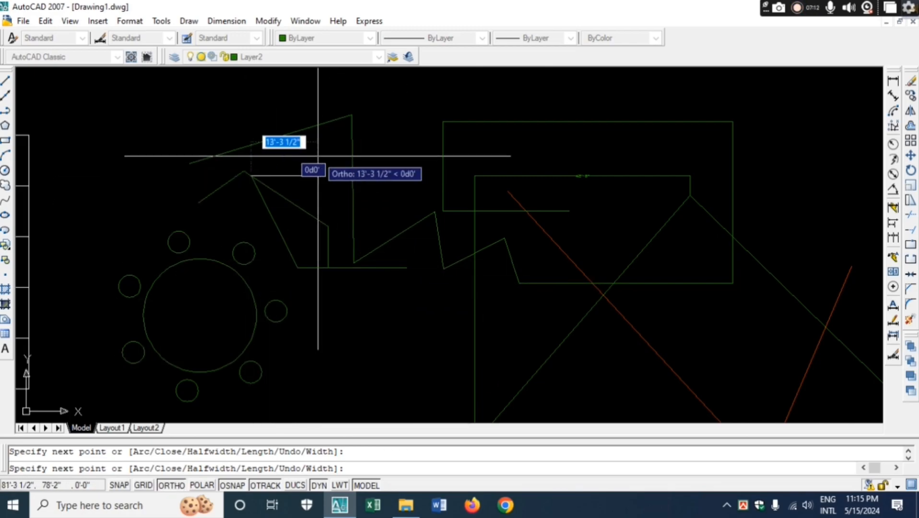
{"action": "key", "text": "Escape"}
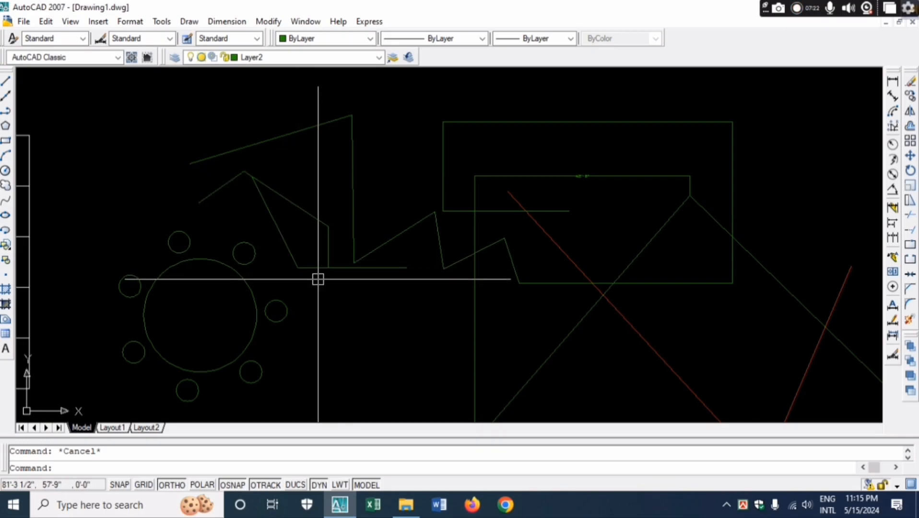
- With Ortho on, draw a line with one slanted segment up to the zigzag and two horizontal segments across the dimensioned lines
{"action": "type", "text": "l"}
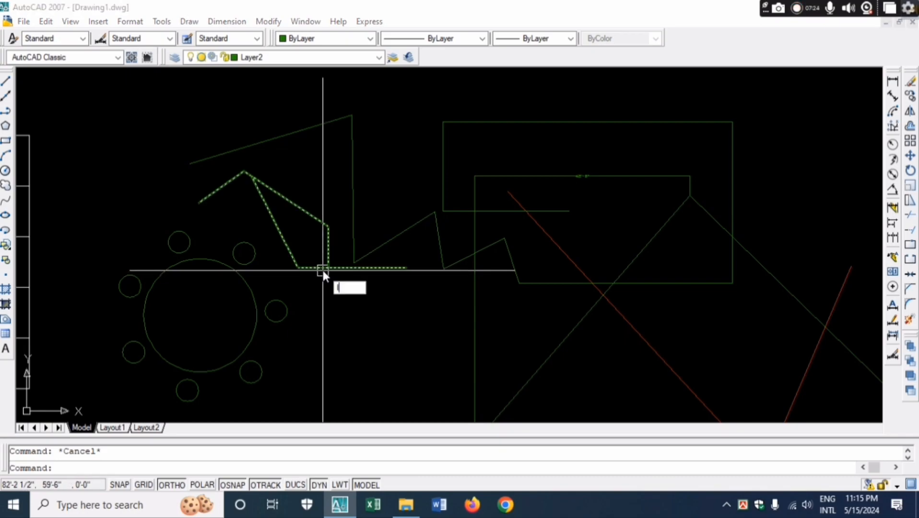
{"action": "key", "text": "Return"}
{"action": "left_click", "coordinate": [353, 326]}
{"action": "left_click", "coordinate": [445, 268]}
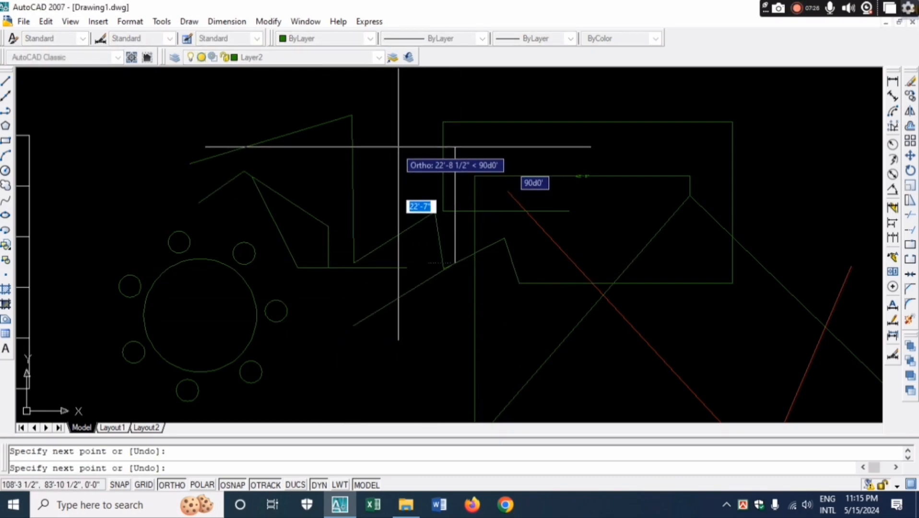
{"action": "left_click", "coordinate": [527, 263]}
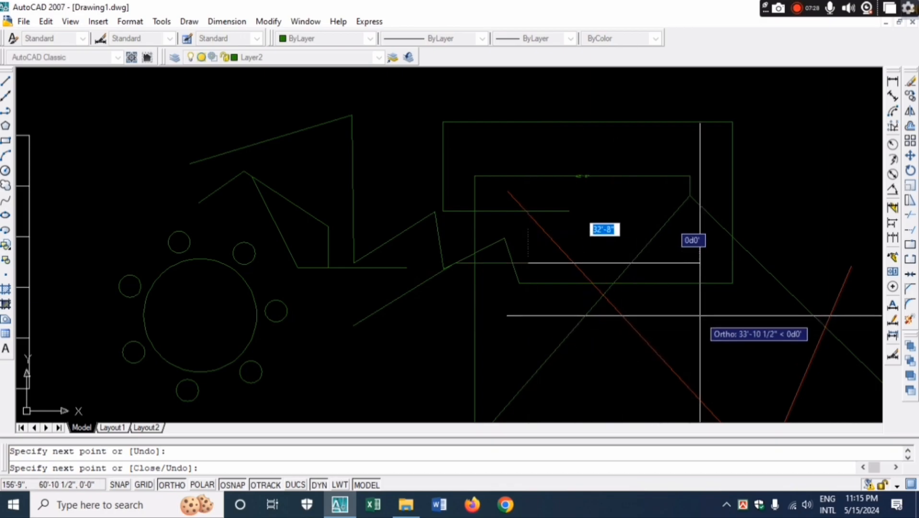
{"action": "left_click", "coordinate": [800, 177]}
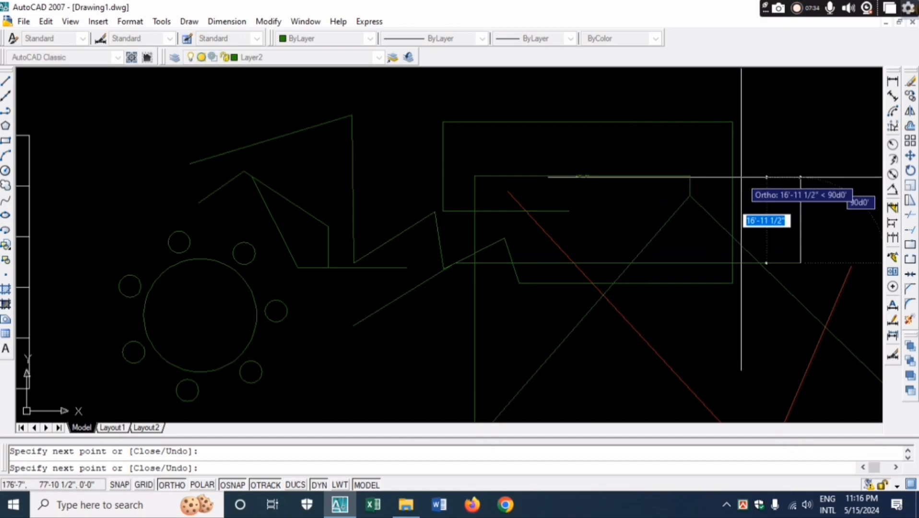
{"action": "key", "text": "Escape"}
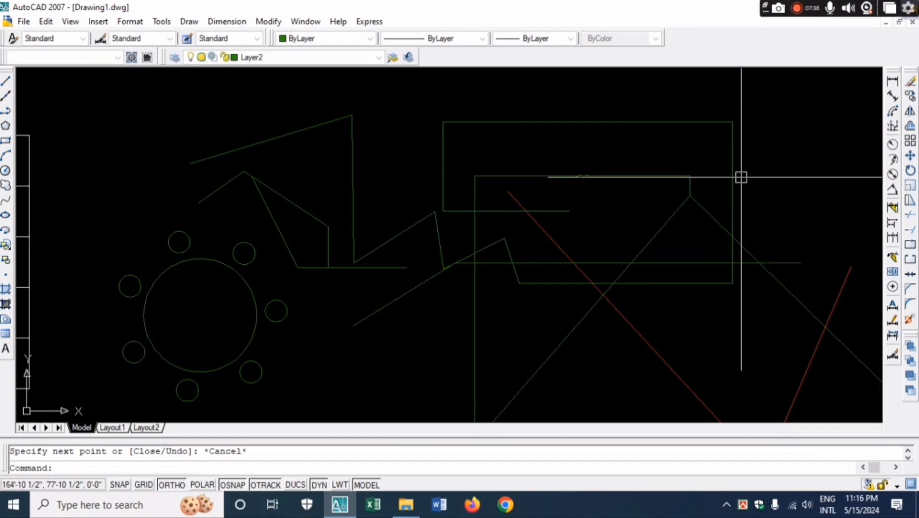
{"action": "key", "text": "Escape"}
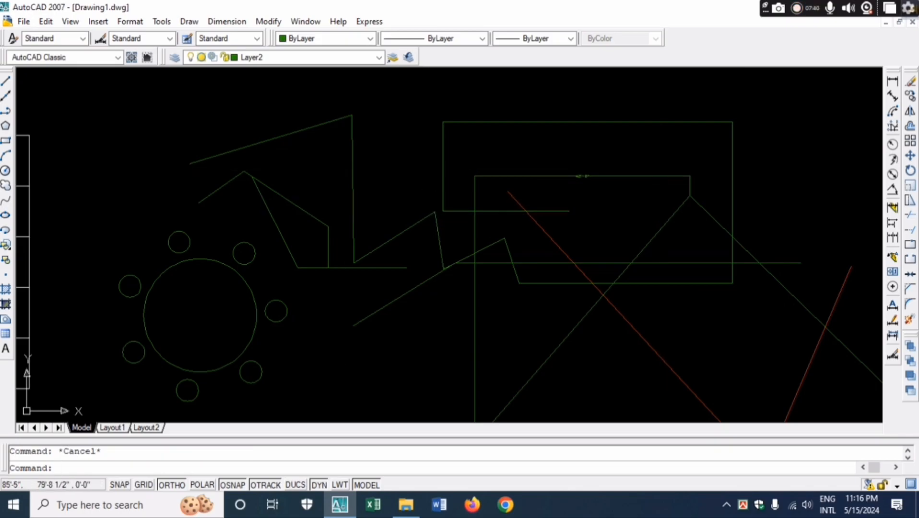
- Draw a rectangle in the empty space beyond the red lines
{"action": "scroll", "coordinate": [326, 175], "scroll_direction": "down", "scroll_amount": 5}
{"action": "scroll", "coordinate": [417, 199], "scroll_direction": "up", "scroll_amount": 3}
{"action": "middle_click_drag", "start_coordinate": [417, 199], "coordinate": [394, 202]}
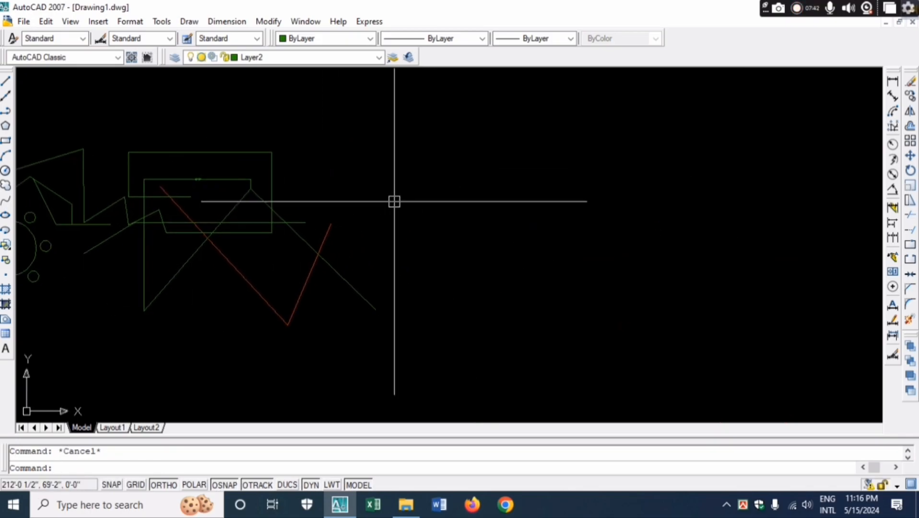
{"action": "type", "text": "rec"}
{"action": "key", "text": "Return"}
{"action": "left_click", "coordinate": [437, 182]}
{"action": "left_click", "coordinate": [576, 263]}
{"action": "key", "text": "Return"}
{"action": "key", "text": "Escape"}
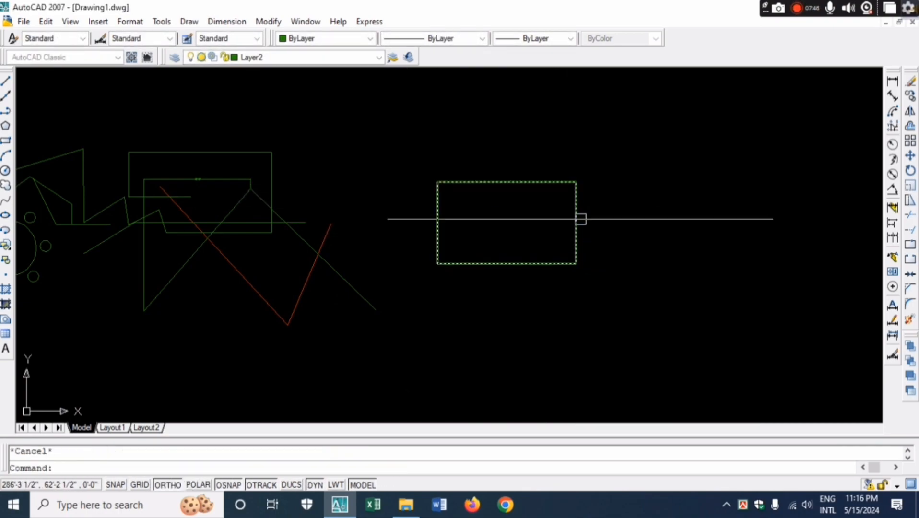
- Explode the new rectangle into separate lines
{"action": "left_click", "coordinate": [573, 218]}
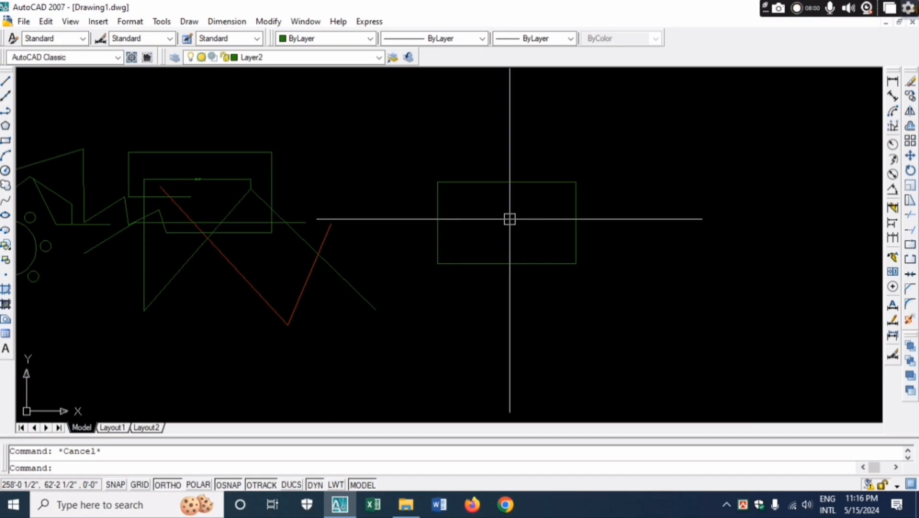
{"action": "key", "text": "Return"}
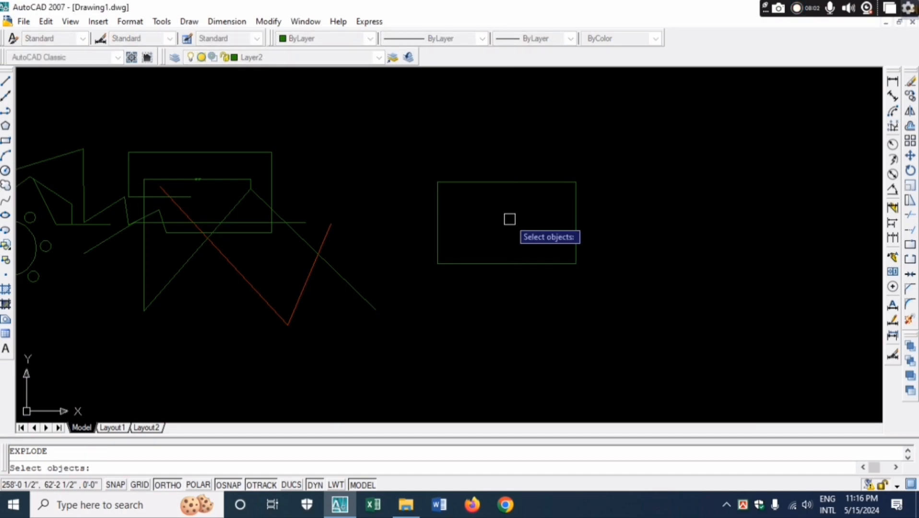
{"action": "left_click", "coordinate": [513, 182]}
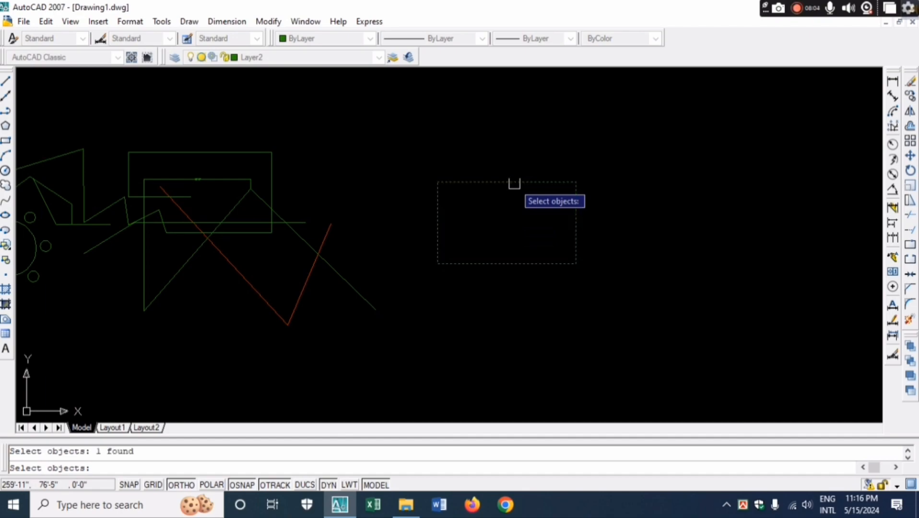
{"action": "key", "text": "Return"}
- Select the four sides of the exploded rectangle one by one to check they are separate, and clear the selection
{"action": "left_click", "coordinate": [512, 182]}
{"action": "left_click", "coordinate": [575, 228]}
{"action": "left_click", "coordinate": [529, 264]}
{"action": "left_click", "coordinate": [437, 228]}
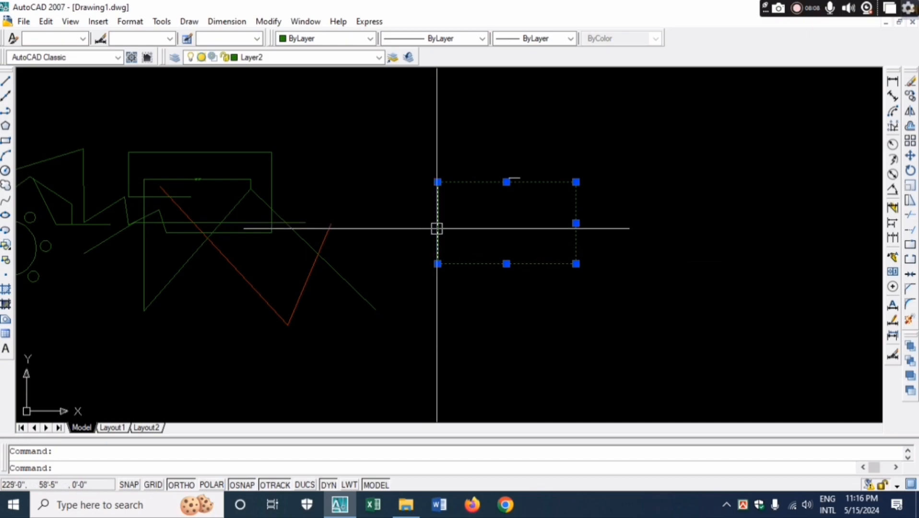
{"action": "key", "text": "Escape"}
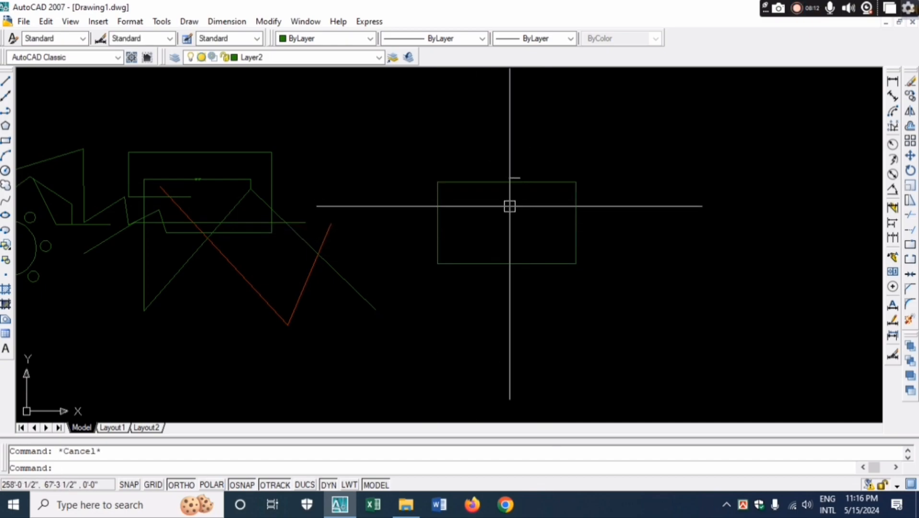
{"action": "scroll", "coordinate": [509, 206], "scroll_direction": "down", "scroll_amount": 4}
{"action": "scroll", "coordinate": [507, 210], "scroll_direction": "up", "scroll_amount": 3}
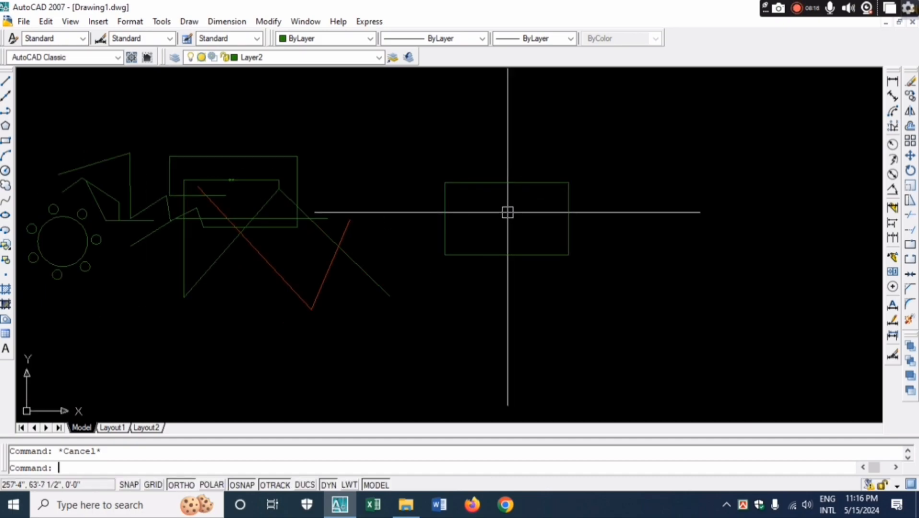
{"action": "left_click", "coordinate": [618, 162]}
{"action": "left_click", "coordinate": [440, 278]}
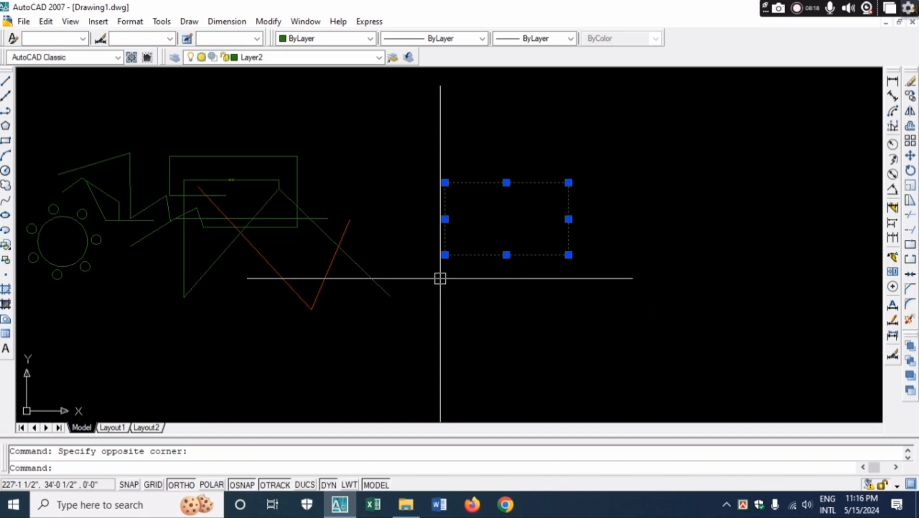
{"action": "type", "text": "c"}
{"action": "key", "text": "Return"}
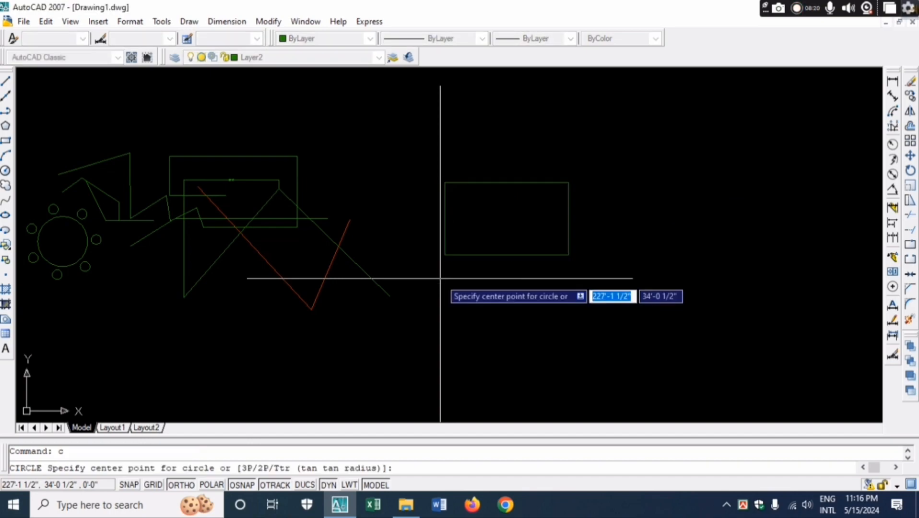
{"action": "key", "text": "Escape"}
- Copy the whole exploded rectangle horizontally with Ortho on, placing the first copy about 77' away on its open side
{"action": "type", "text": "c"}
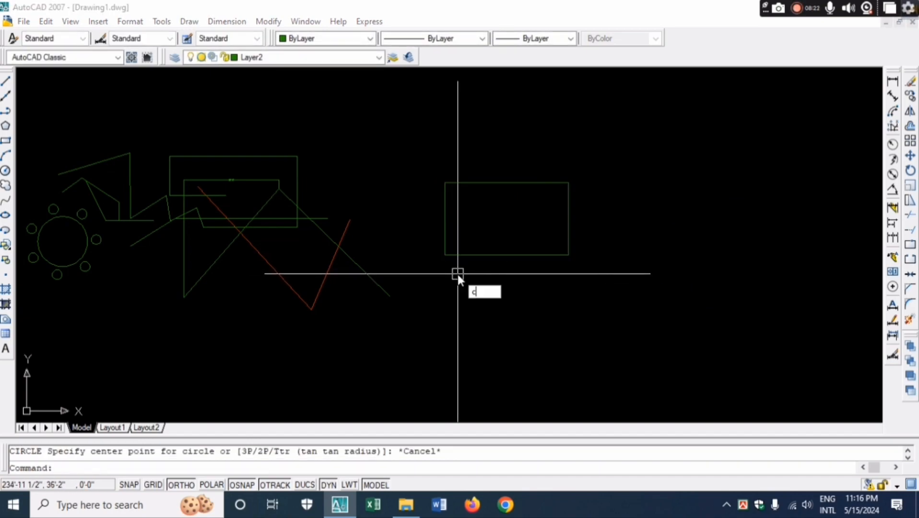
{"action": "type", "text": "o"}
{"action": "key", "text": "Return"}
{"action": "left_click", "coordinate": [613, 151]}
{"action": "left_click", "coordinate": [402, 306]}
{"action": "key", "text": "Return"}
{"action": "left_click", "coordinate": [451, 262]}
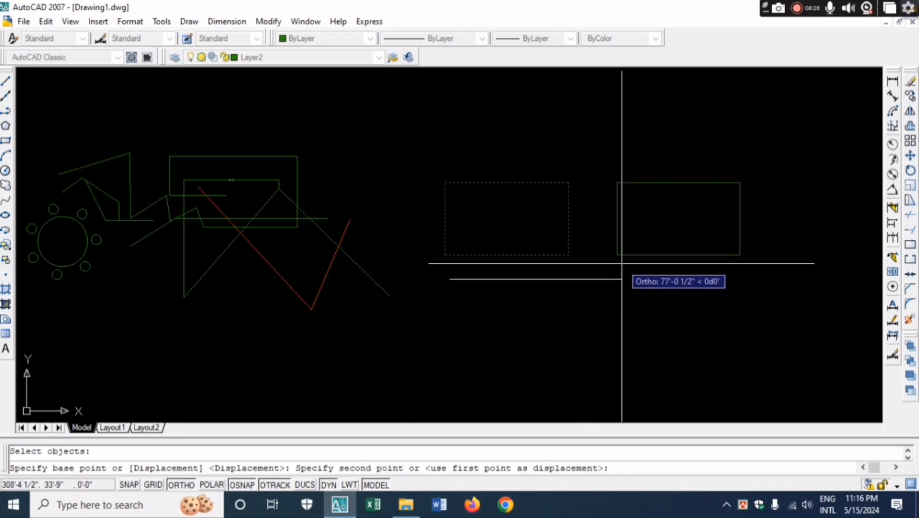
{"action": "left_click", "coordinate": [622, 262]}
- Turn Ortho off, place two more copies of the rectangle above the original row and two below it, and end the copying
{"action": "key", "text": "F8"}
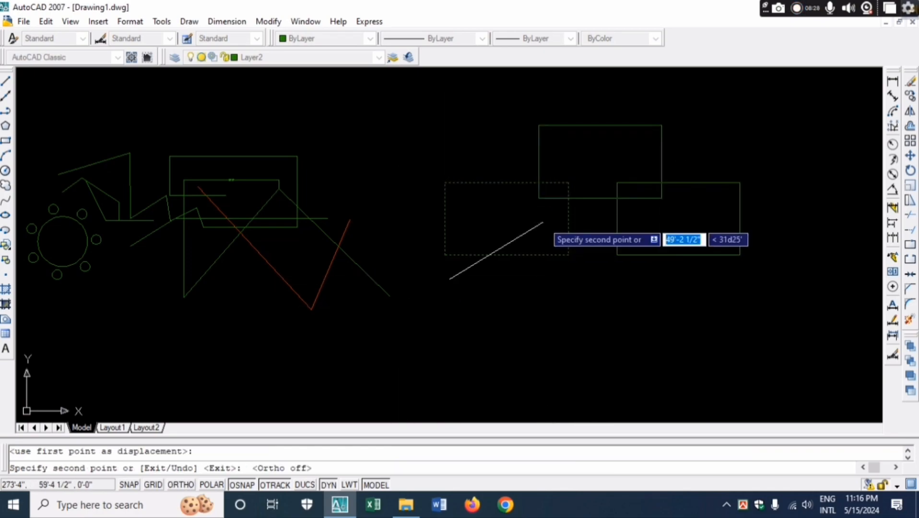
{"action": "left_click", "coordinate": [601, 179]}
{"action": "left_click", "coordinate": [417, 181]}
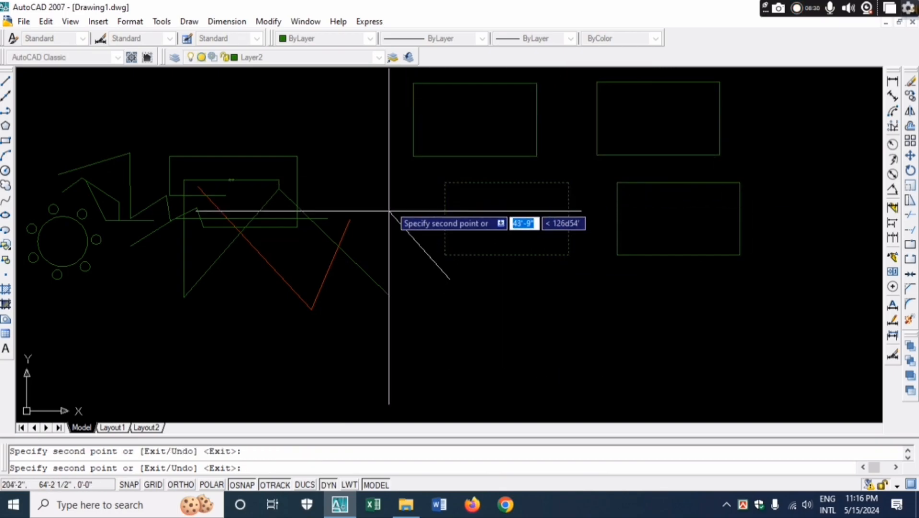
{"action": "left_click", "coordinate": [439, 402]}
{"action": "left_click", "coordinate": [641, 384]}
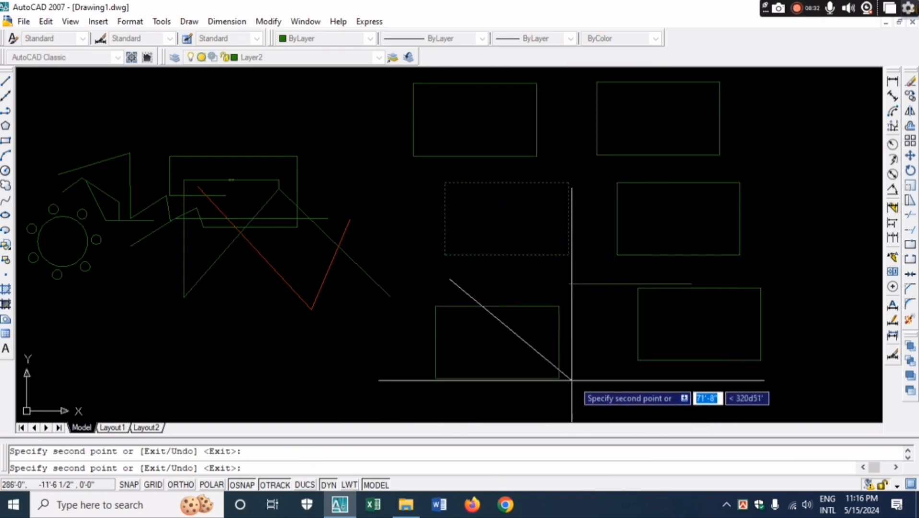
{"action": "key", "text": "Escape"}
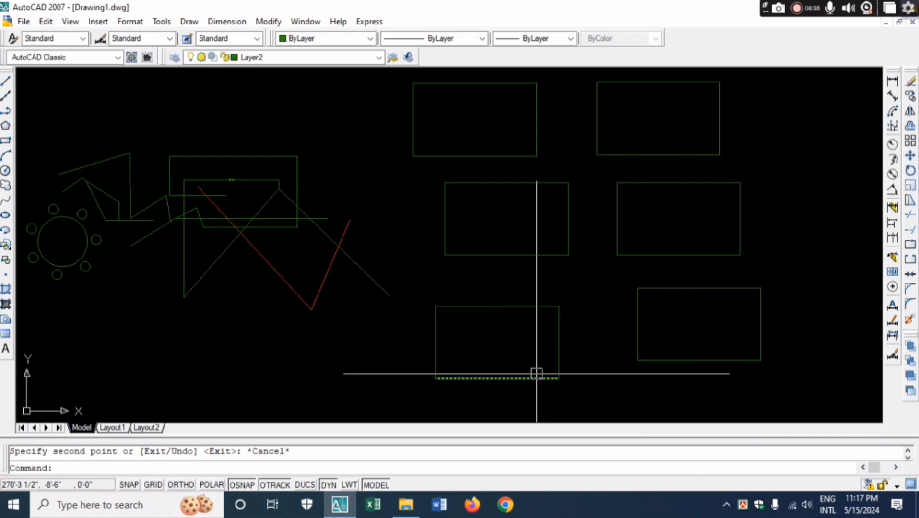
- Draw a single slightly sloping line above the group of rectangles
{"action": "scroll", "coordinate": [514, 356], "scroll_direction": "down", "scroll_amount": 2}
{"action": "key", "text": "Escape"}
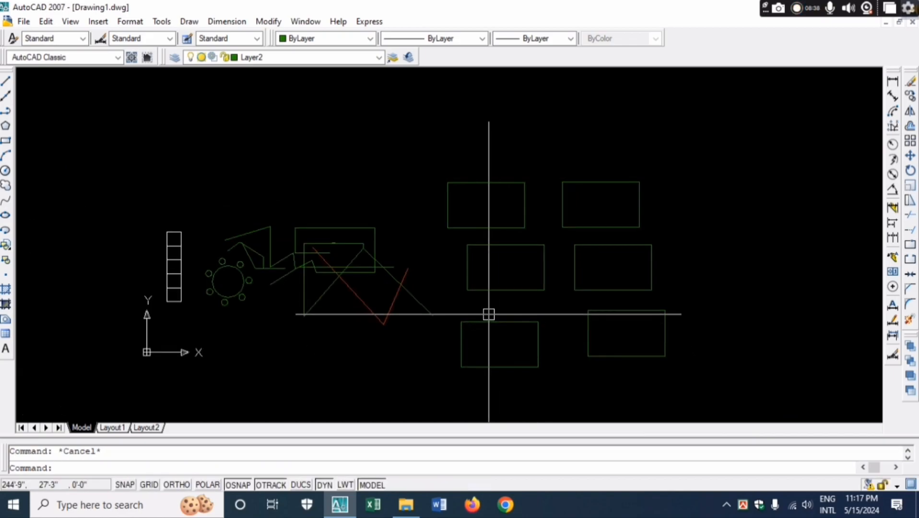
{"action": "type", "text": "l"}
{"action": "key", "text": "Return"}
{"action": "left_click", "coordinate": [498, 130]}
{"action": "left_click", "coordinate": [684, 145]}
{"action": "key", "text": "Return"}
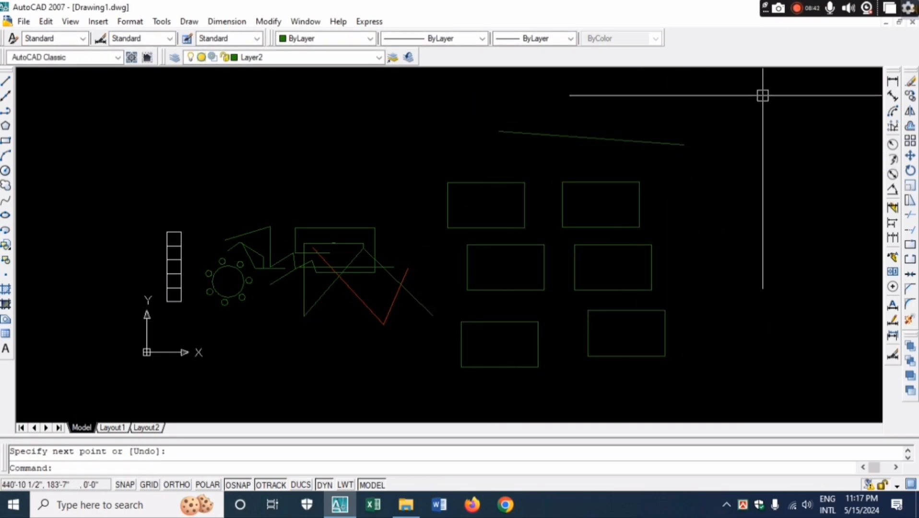
- Draw a steep line beside the rectangles, starting above the sloping line's level and passing just beyond its end
{"action": "key", "text": "Return"}
{"action": "left_click", "coordinate": [734, 94]}
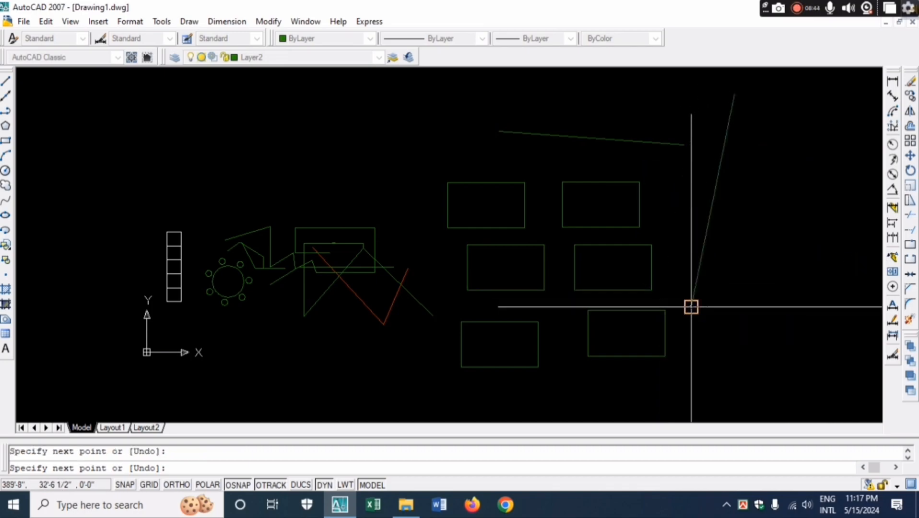
{"action": "key", "text": "Return"}
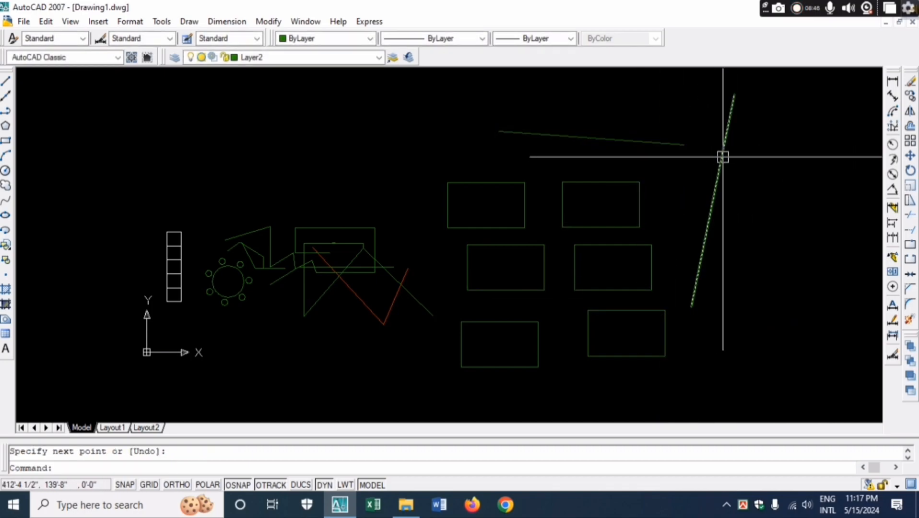
{"action": "key", "text": "Escape"}
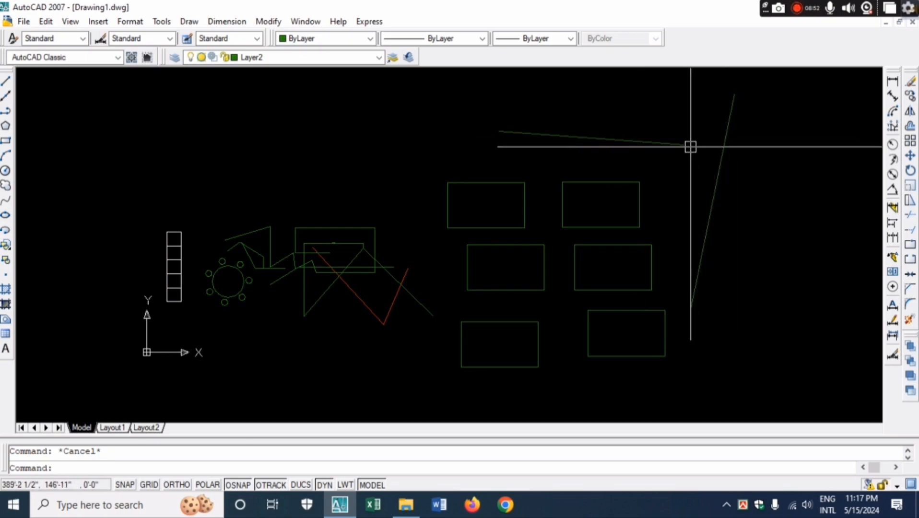
- Extend the sloping line above the rectangles until it meets the steep line
{"action": "type", "text": "e"}
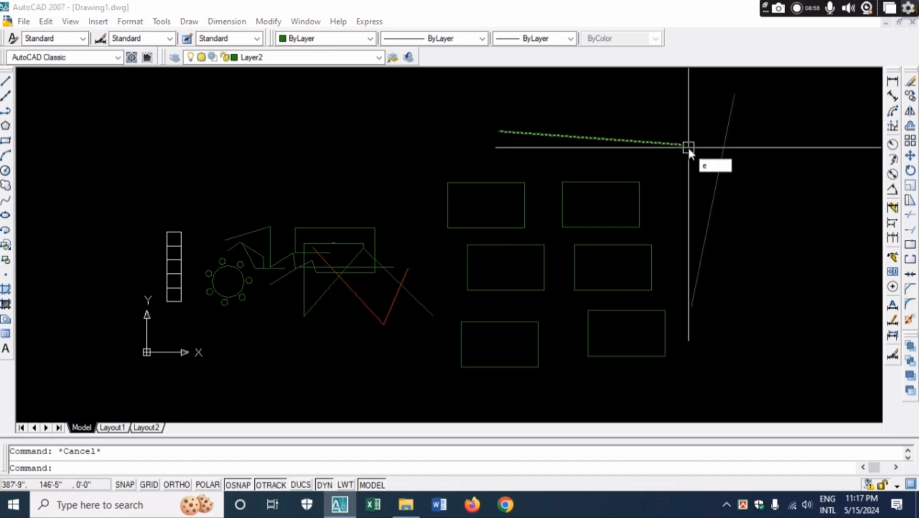
{"action": "type", "text": "x"}
{"action": "key", "text": "Return"}
{"action": "key", "text": "Return"}
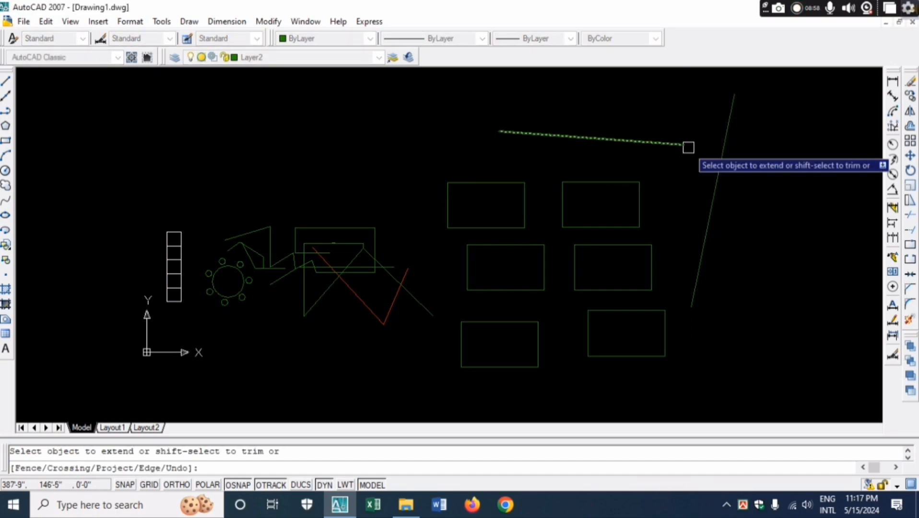
{"action": "left_click", "coordinate": [675, 142]}
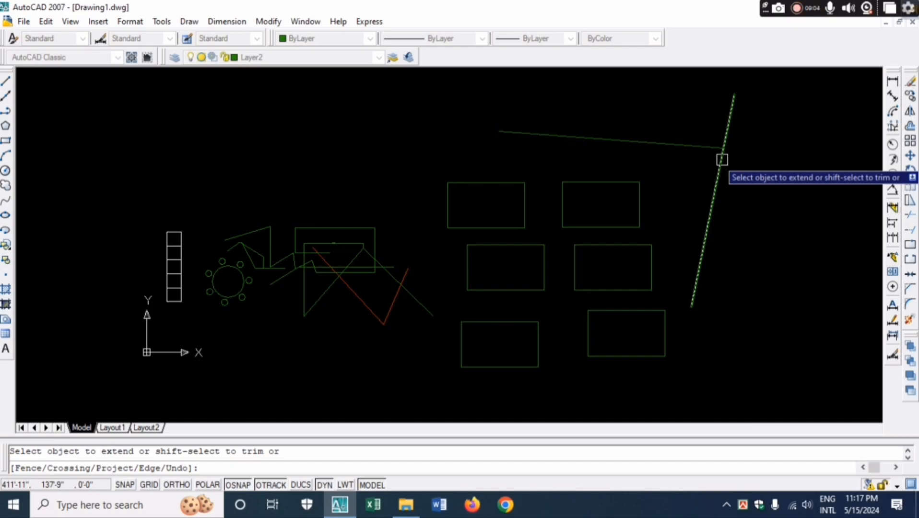
{"action": "key", "text": "Escape"}
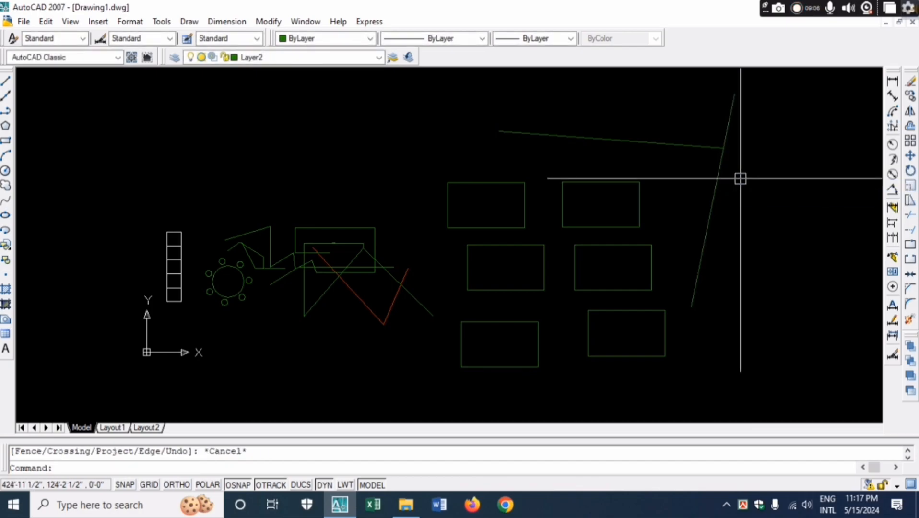